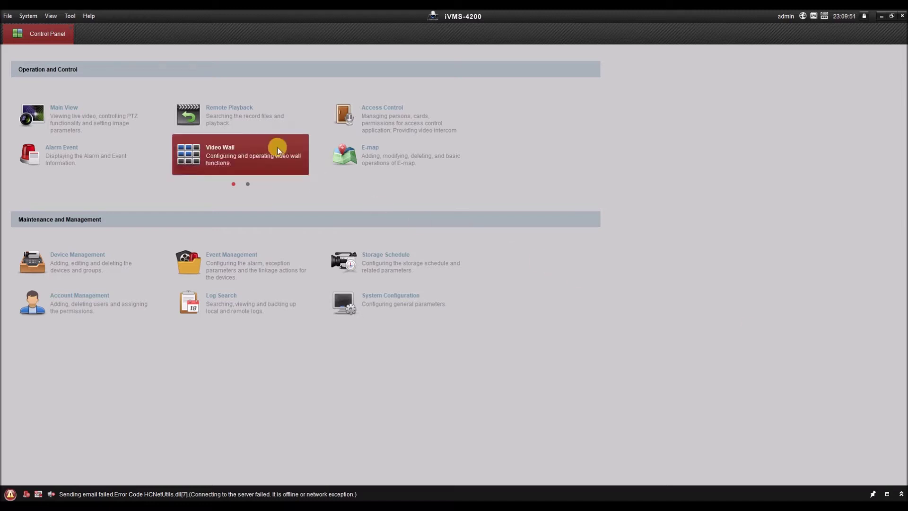
# Open the Remote Playback module from the Control Panel.
pyautogui.click(263, 127)
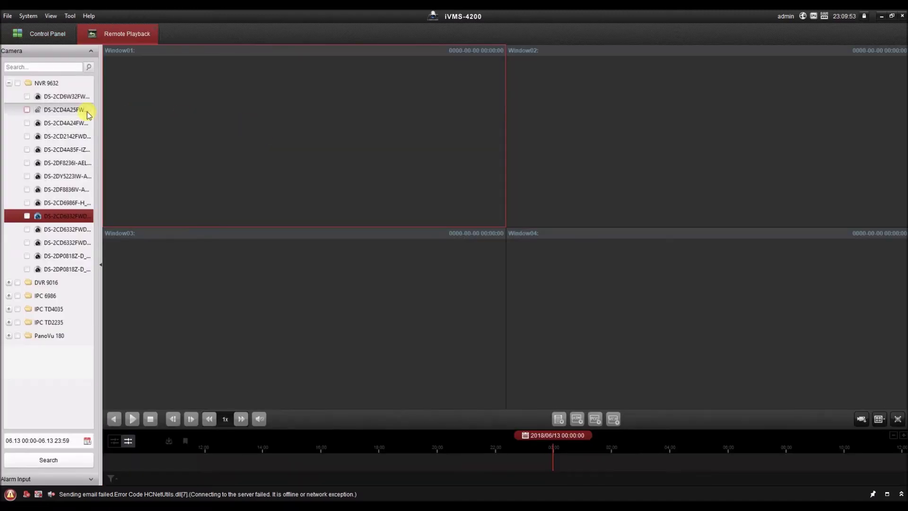
# Search the DS-2CD6332FWD-I camera's 06.13 00:00–23:59 recordings and enlarge Window01 to fill the area.
pyautogui.click(27, 215)
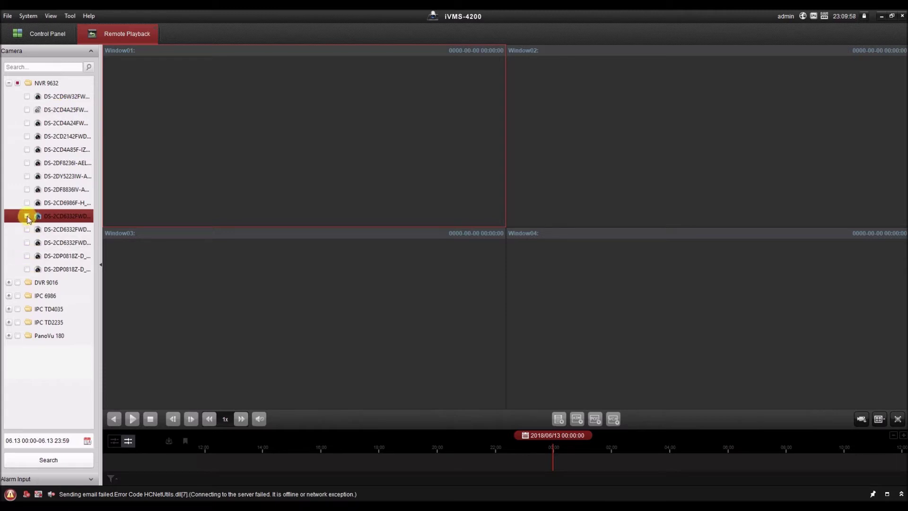
pyautogui.click(87, 442)
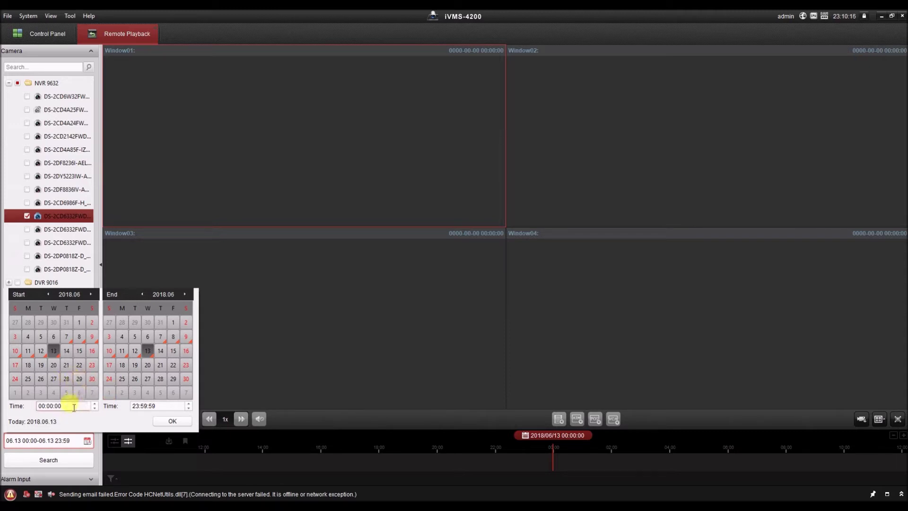
pyautogui.click(159, 421)
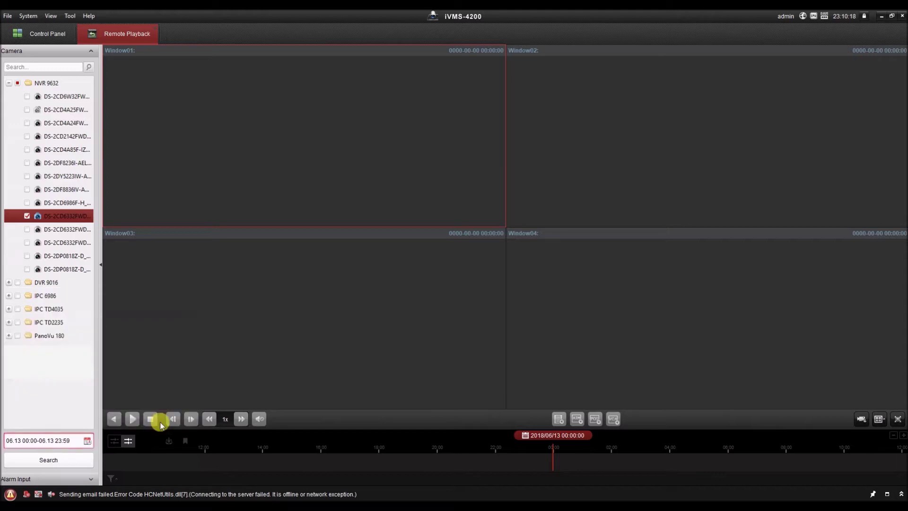
pyautogui.click(64, 461)
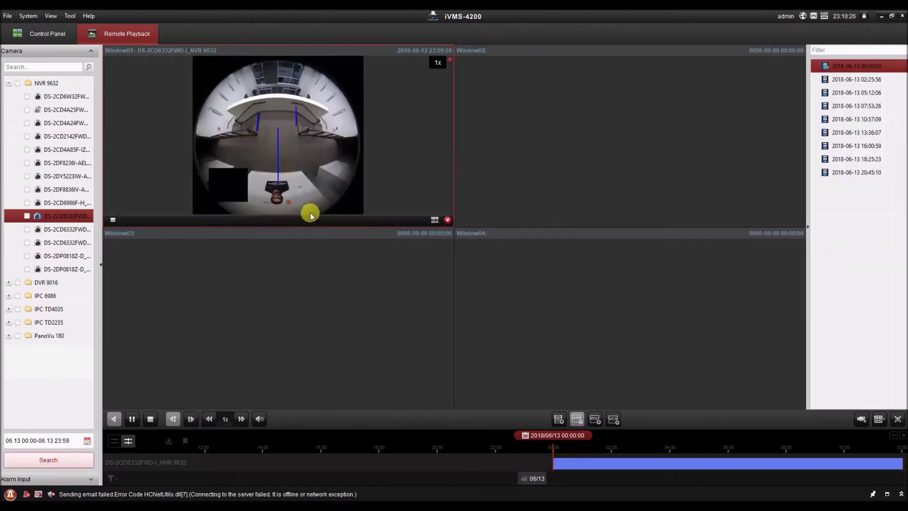
pyautogui.doubleClick(333, 152)
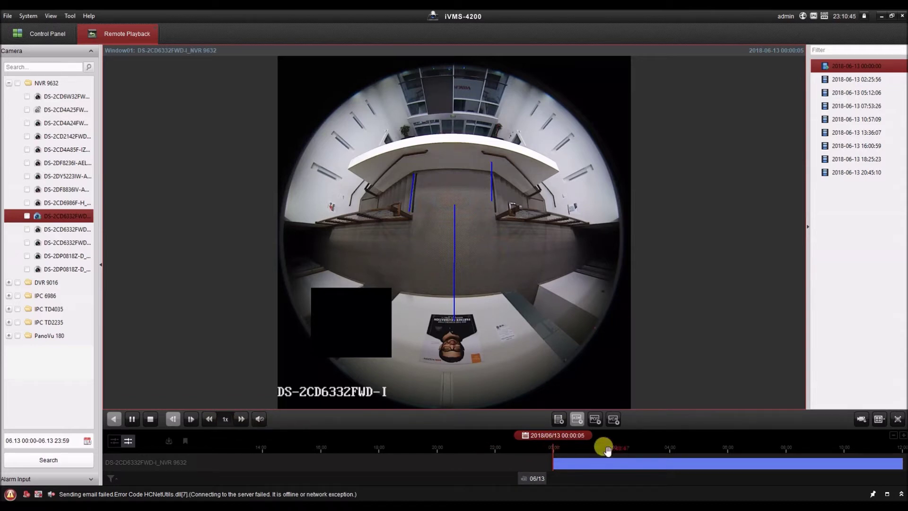
# Move the fisheye playback to 10:00:00 on 13 June 2018 using the timeline's time picker.
pyautogui.click(647, 466)
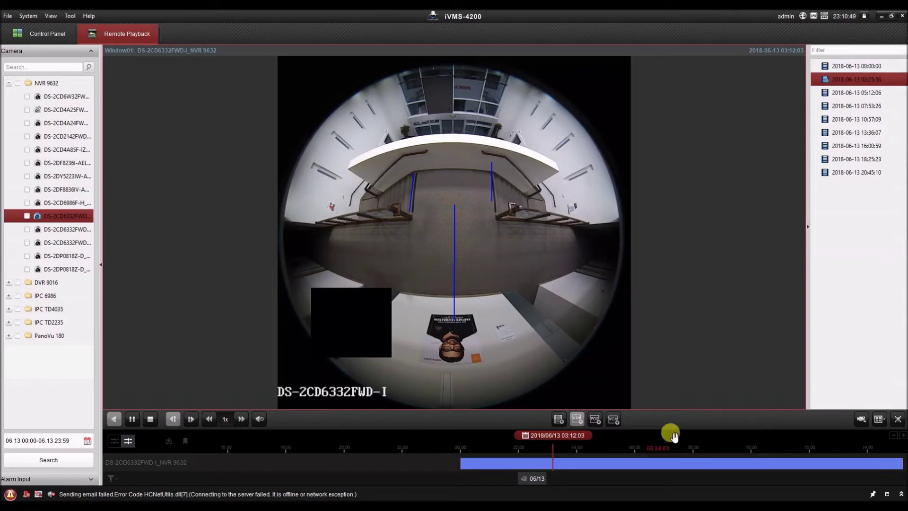
pyautogui.moveTo(676, 438); pyautogui.dragTo(515, 441)
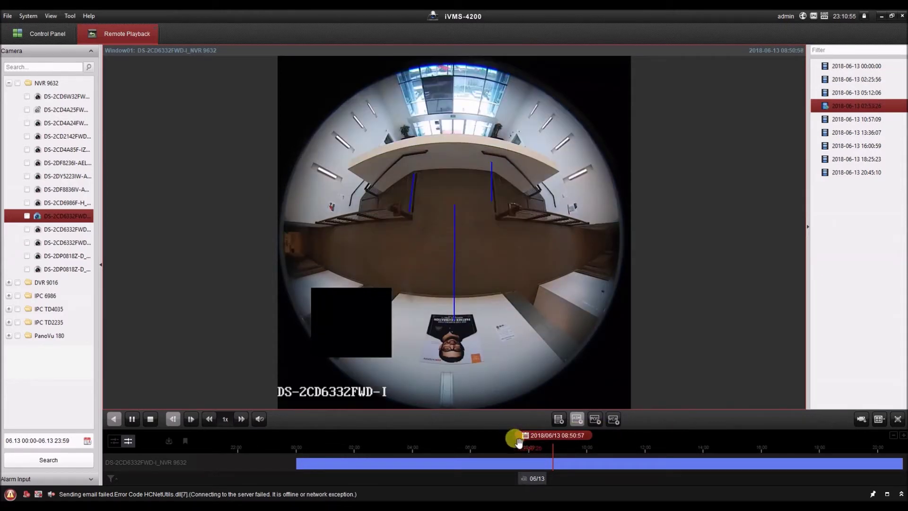
pyautogui.click(573, 435)
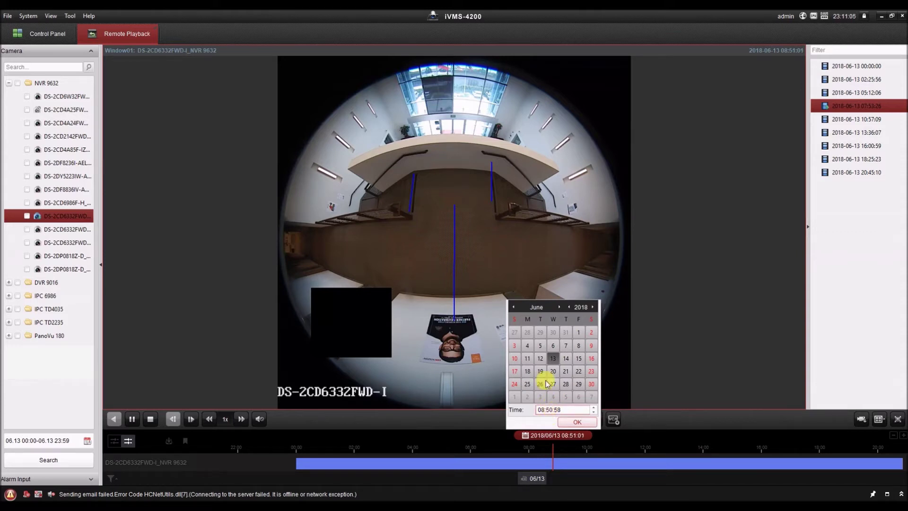
pyautogui.click(540, 410)
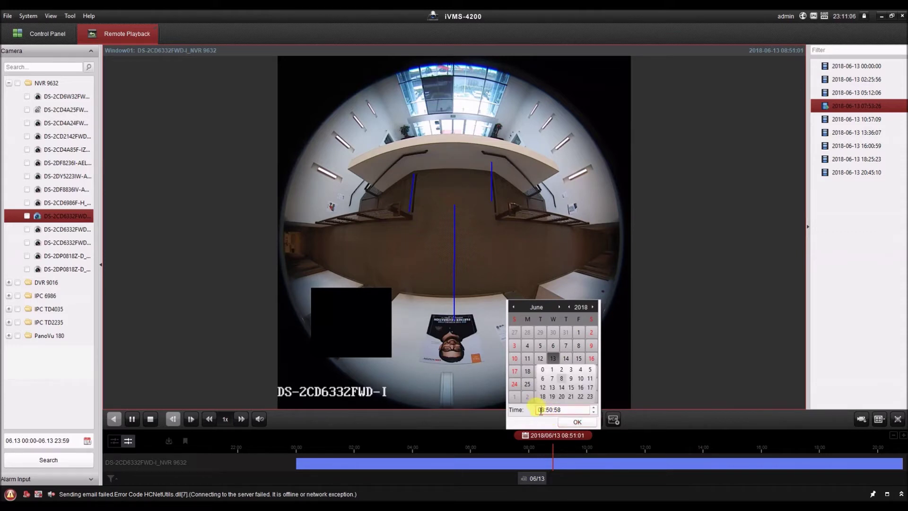
pyautogui.click(581, 379)
pyautogui.click(546, 409)
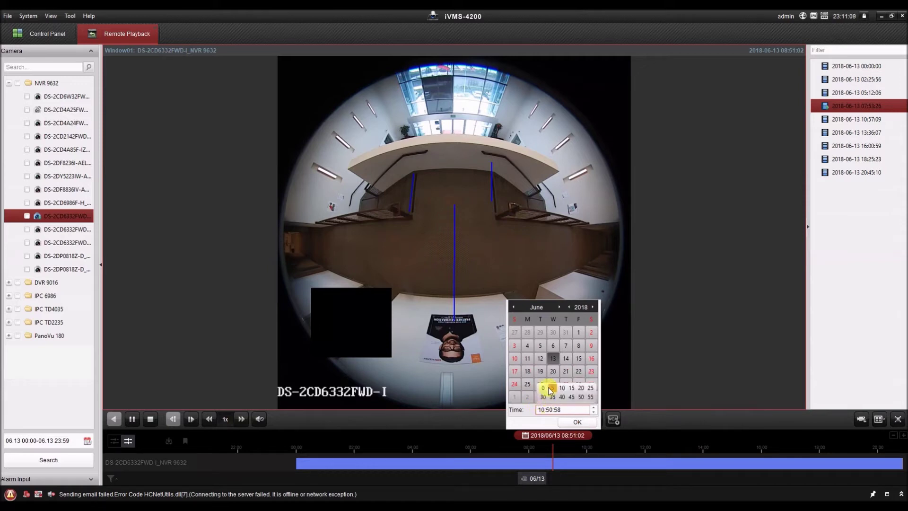
pyautogui.click(543, 388)
pyautogui.click(560, 409)
pyautogui.click(543, 388)
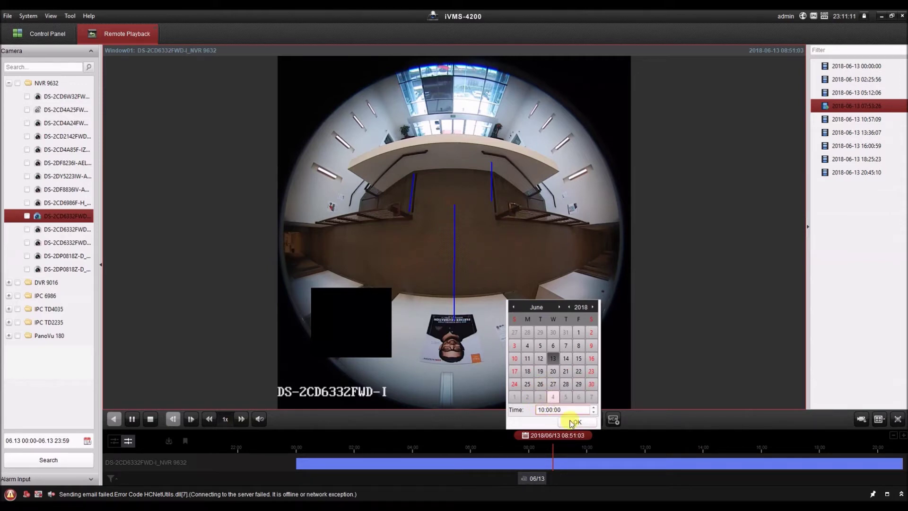
pyautogui.click(577, 422)
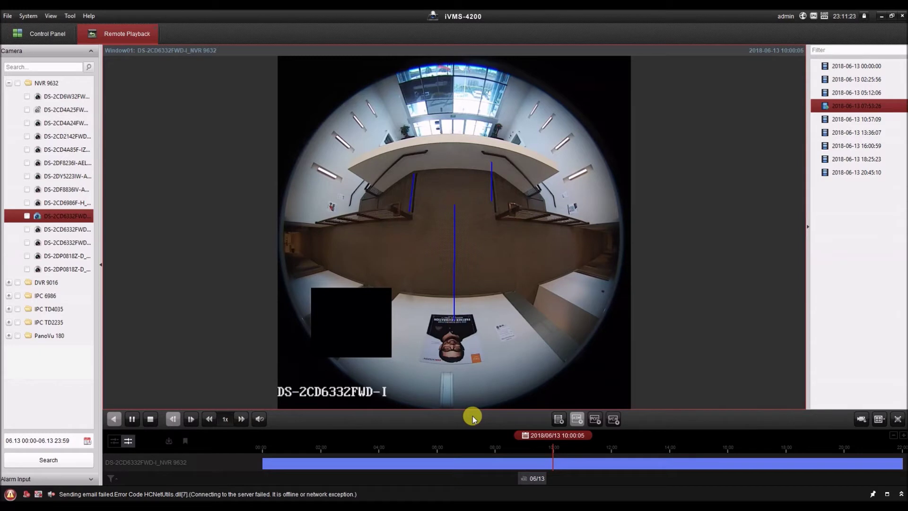
# Set the VCA search to Line Crossing Detection and draw a crossing line near the top windows.
pyautogui.click(614, 420)
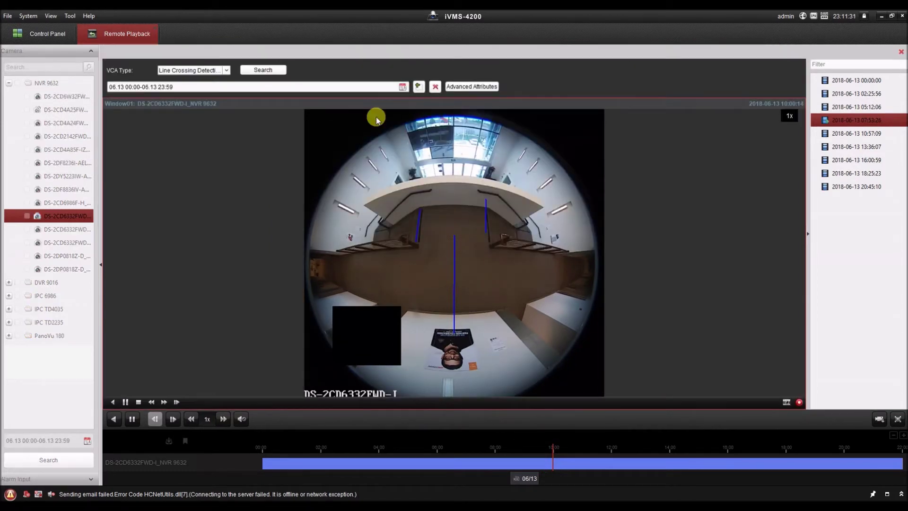
pyautogui.click(227, 70)
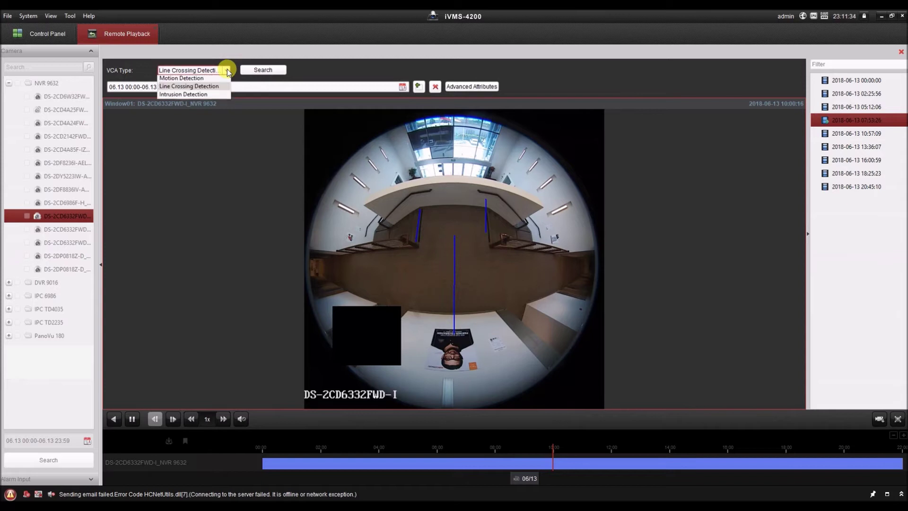
pyautogui.click(208, 89)
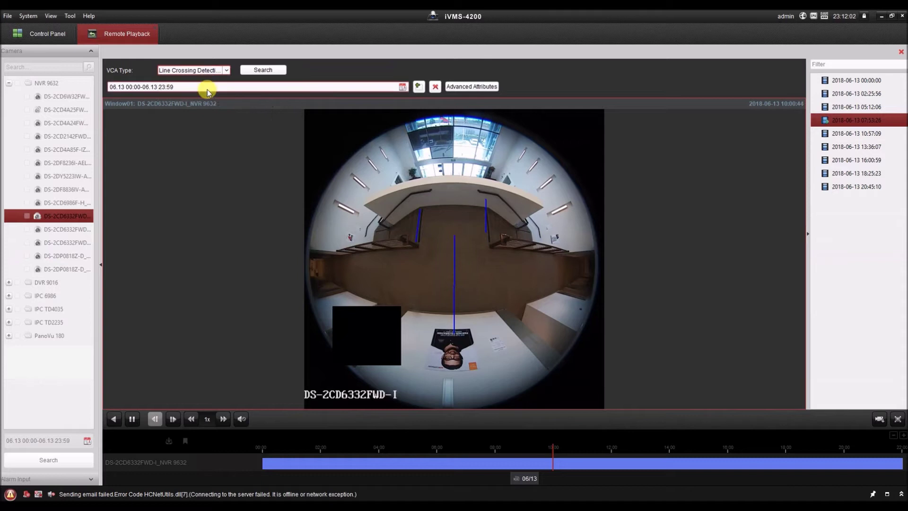
pyautogui.click(418, 87)
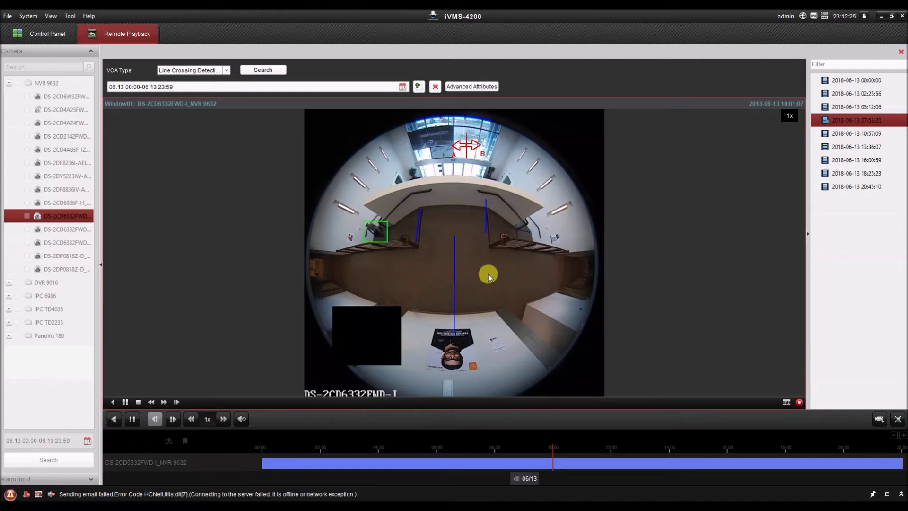
# Run the line-crossing search for 13 June and skip through the first matching events.
pyautogui.click(276, 71)
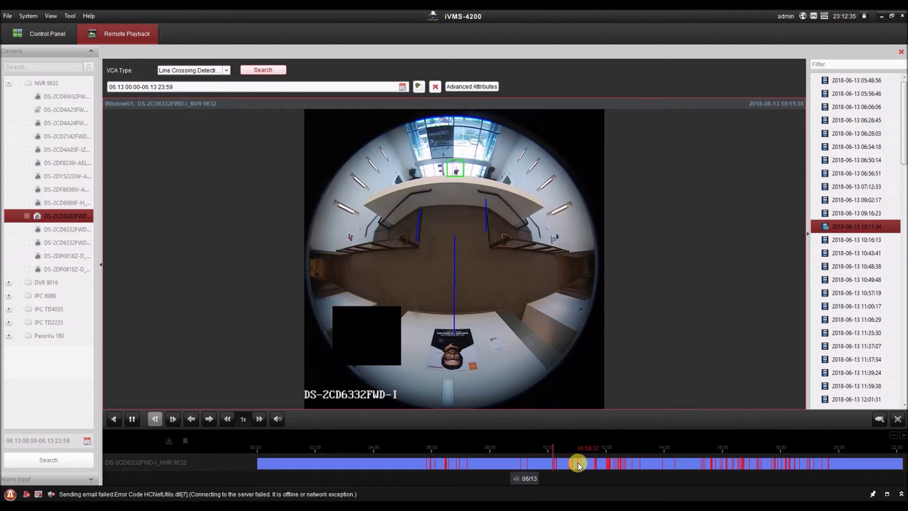
pyautogui.moveTo(642, 381)
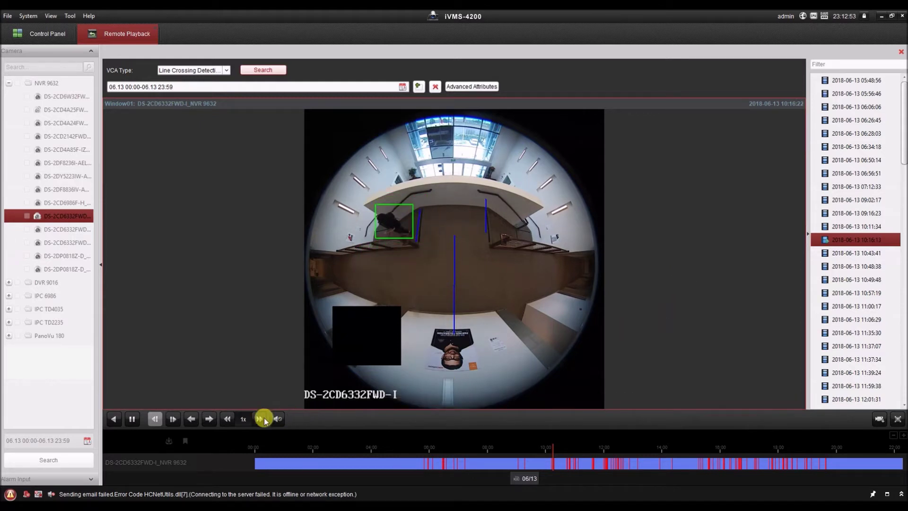
pyautogui.click(204, 420)
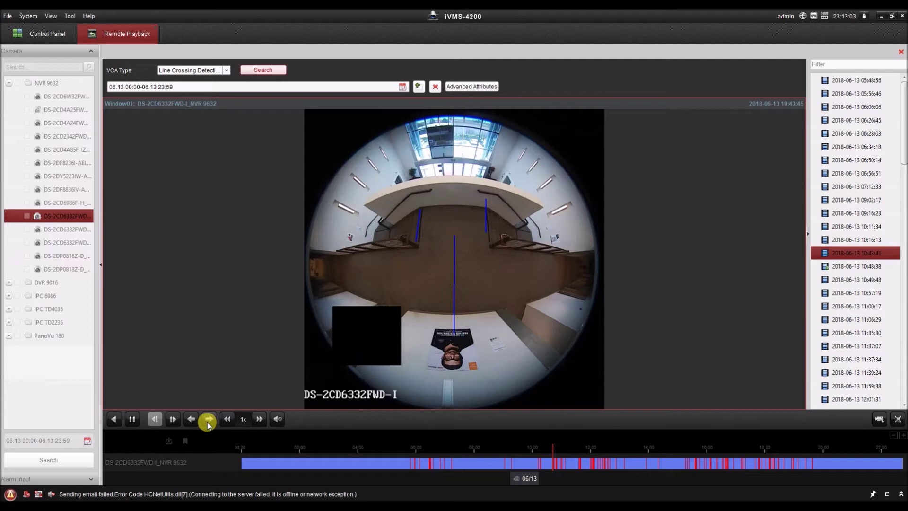
pyautogui.click(208, 421)
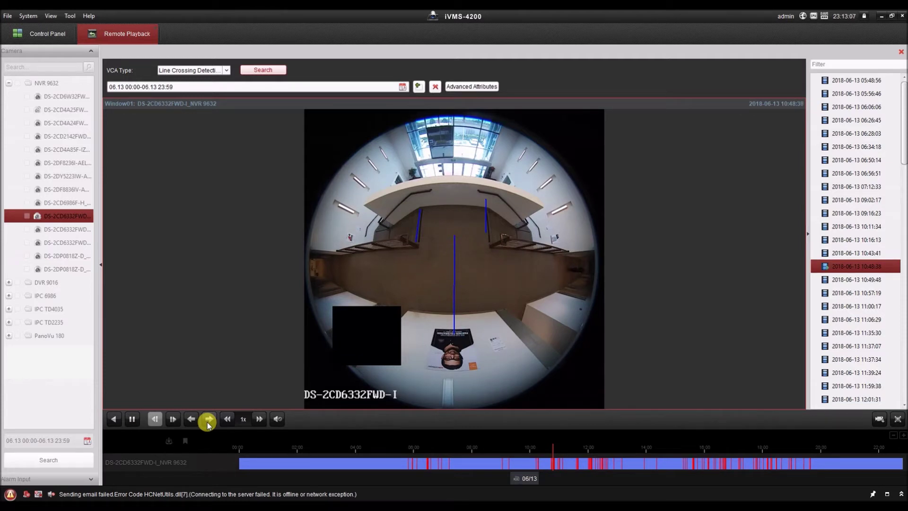
# Advance to the 11:00:17 line-crossing event and pause it on a single frame.
pyautogui.moveTo(231, 396)
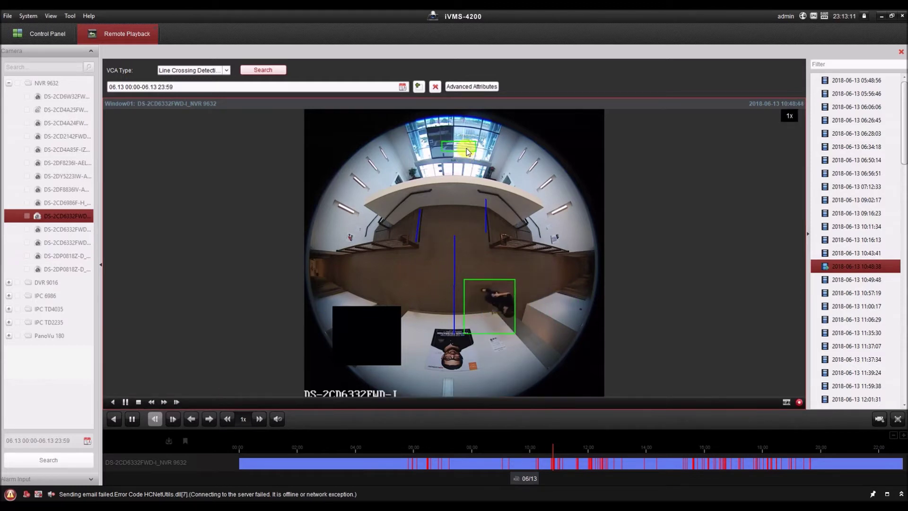
pyautogui.click(208, 420)
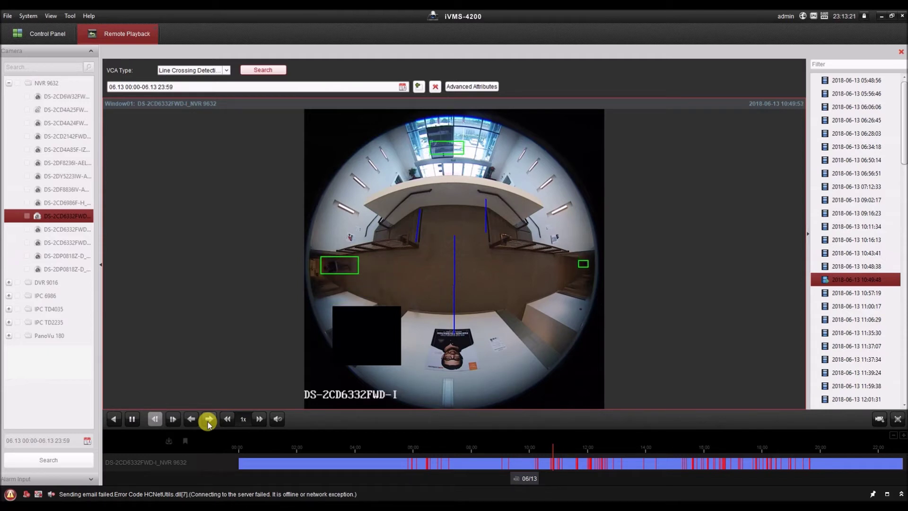
pyautogui.moveTo(452, 234)
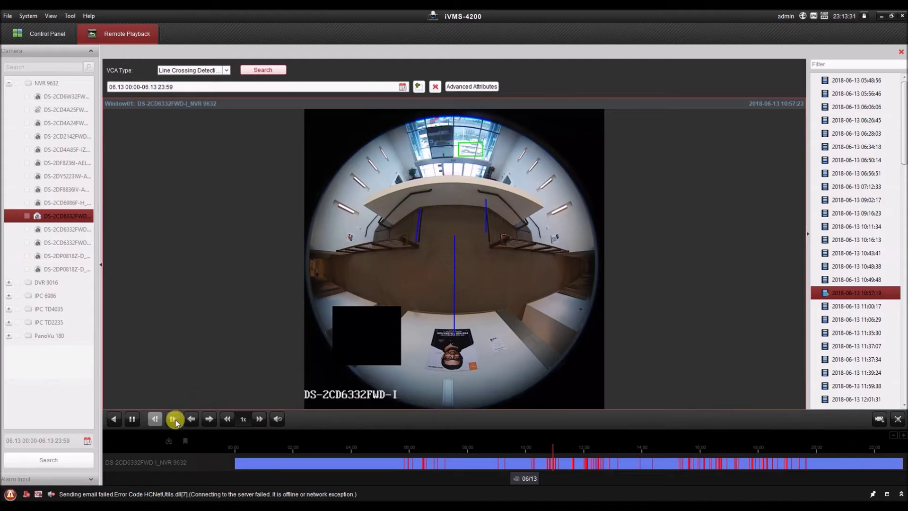
pyautogui.click(208, 419)
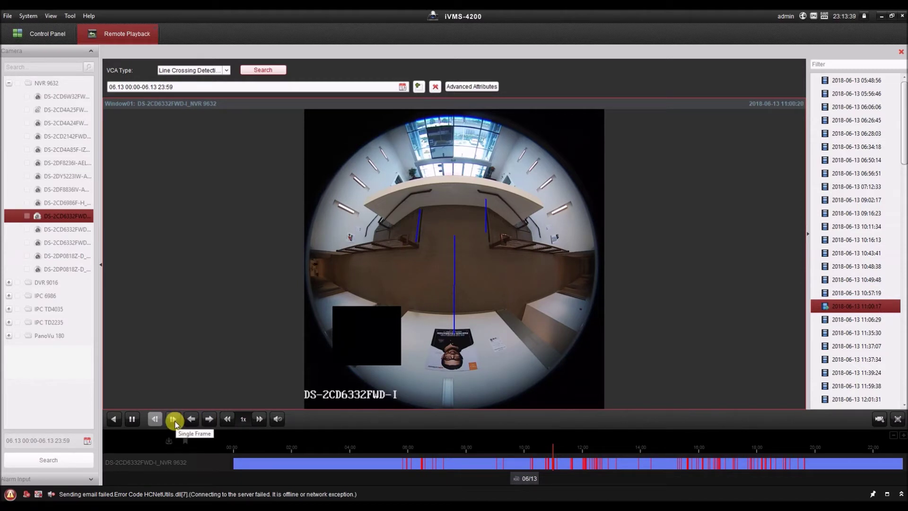
pyautogui.click(173, 419)
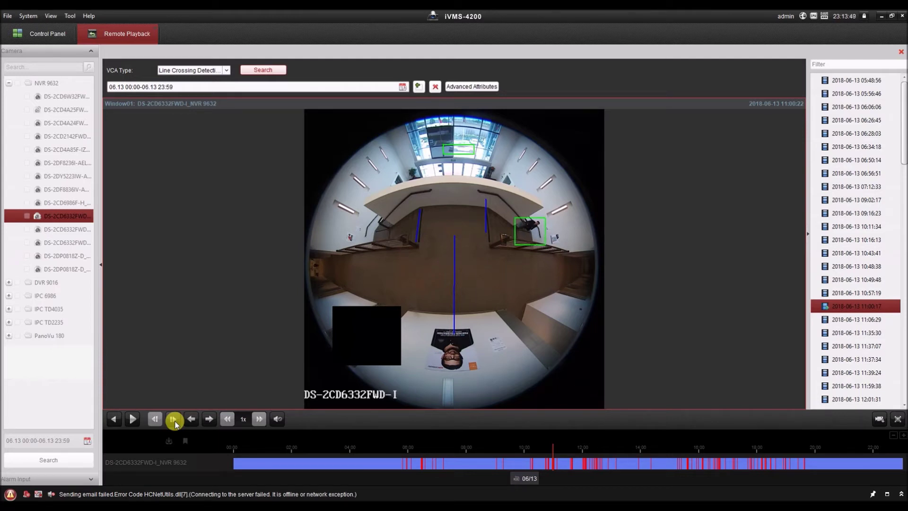
pyautogui.moveTo(325, 308)
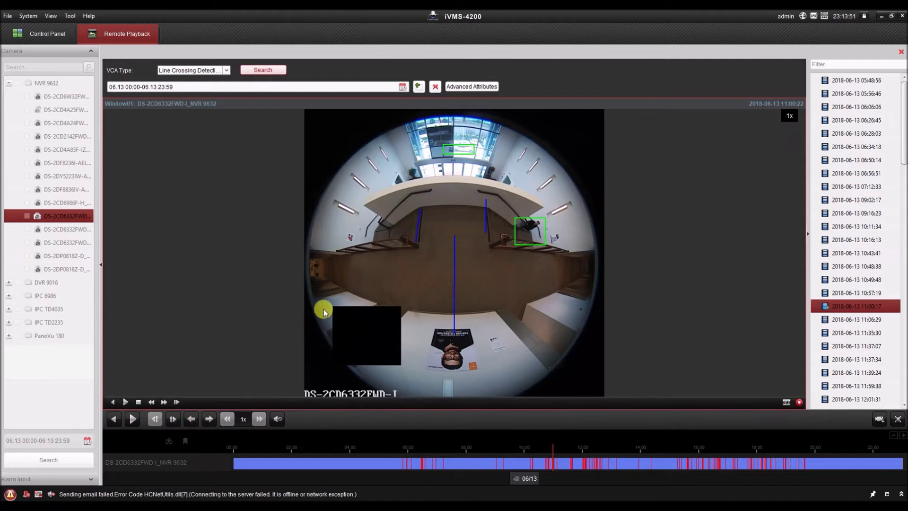
pyautogui.rightClick(467, 241)
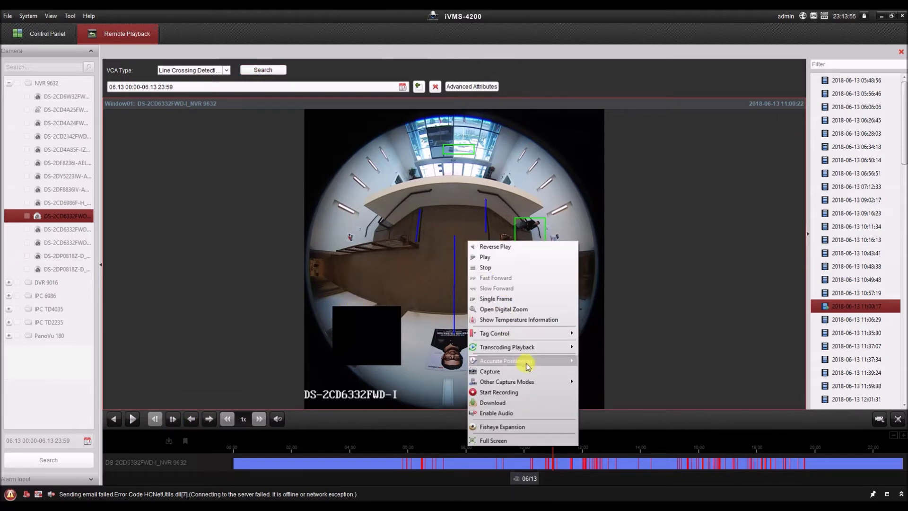
# Preview a print of the 11:00:22 frame, cancel without printing, then capture a snapshot.
pyautogui.moveTo(533, 381)
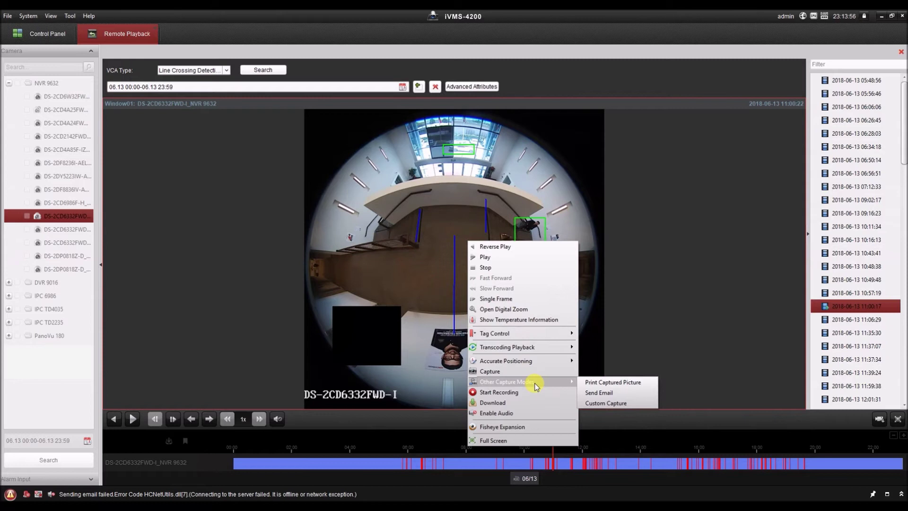
pyautogui.click(639, 383)
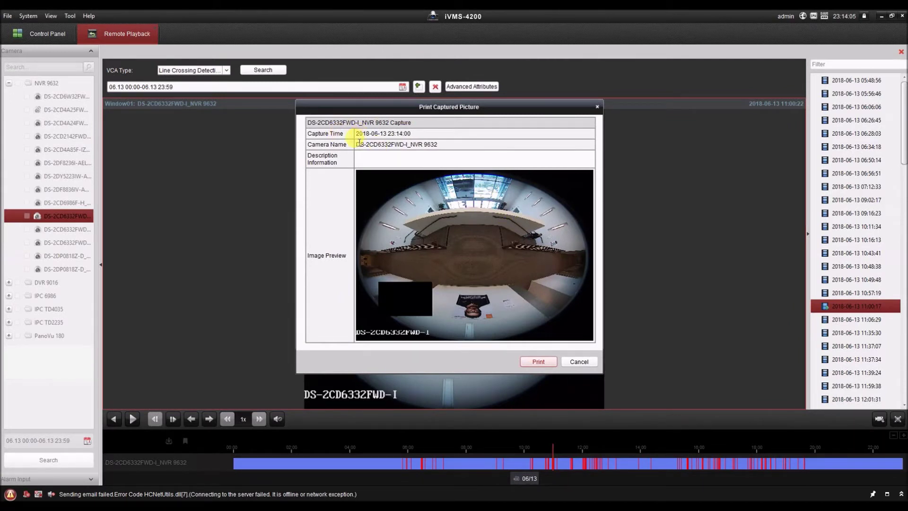
pyautogui.click(388, 160)
pyautogui.click(554, 367)
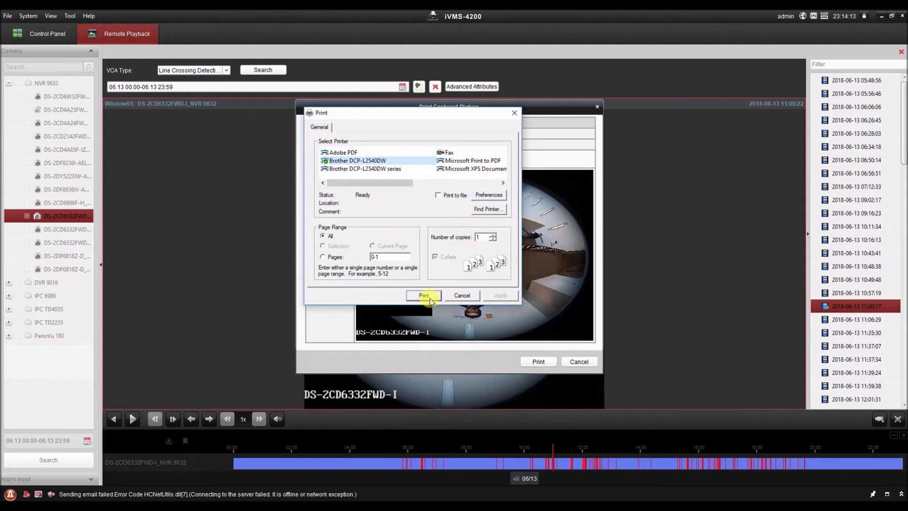
pyautogui.click(464, 297)
pyautogui.click(585, 363)
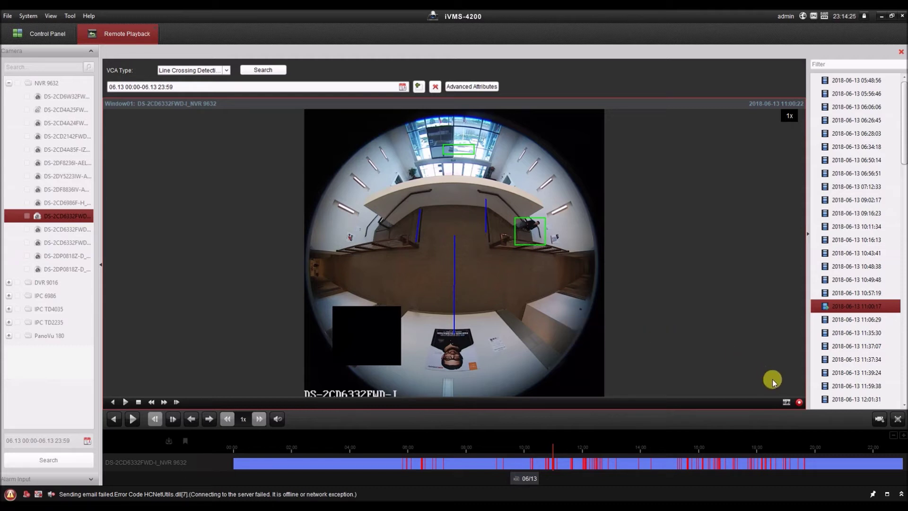
pyautogui.click(787, 405)
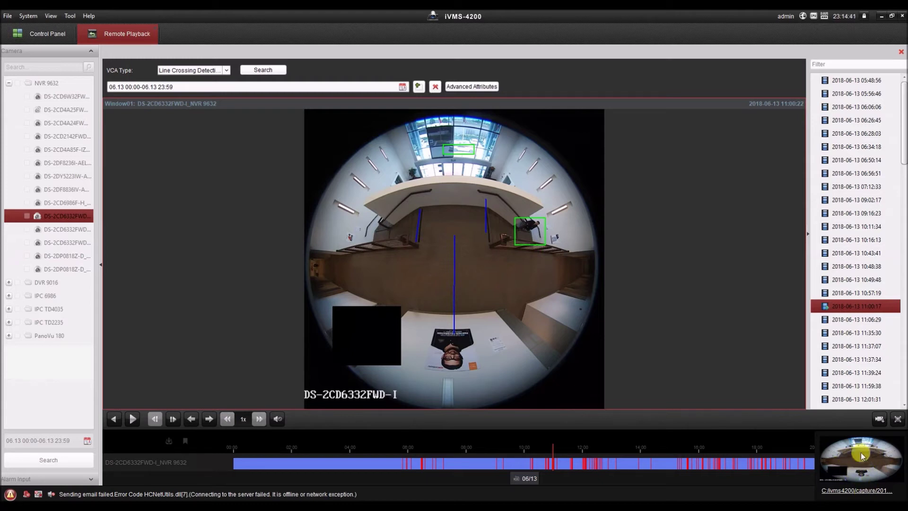
# Open the 20180613 capture folder and view the newest of its four snapshots.
pyautogui.click(867, 491)
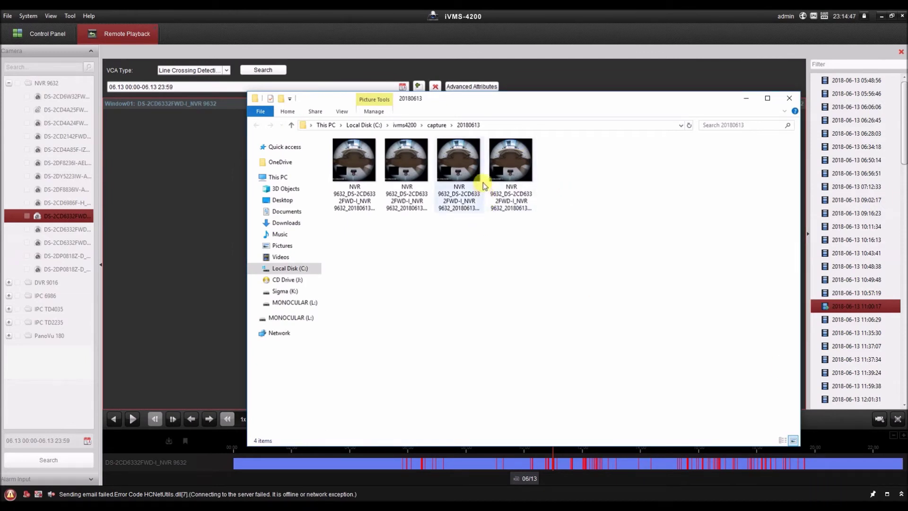
pyautogui.doubleClick(503, 168)
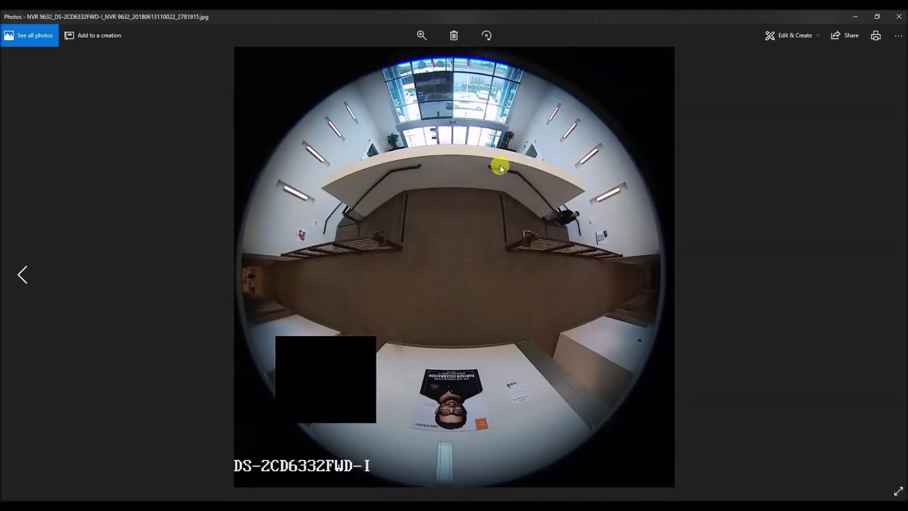
# Zoom into the fisheye snapshot, pan to the top windows, zoom back to fit, and close Photos.
pyautogui.click(426, 36)
pyautogui.moveTo(381, 59); pyautogui.dragTo(394, 59)
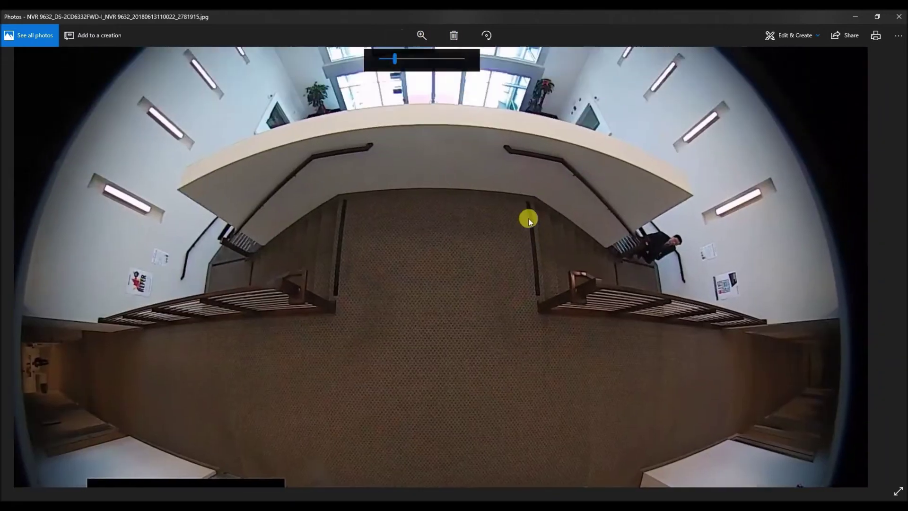
pyautogui.moveTo(529, 220); pyautogui.dragTo(576, 263)
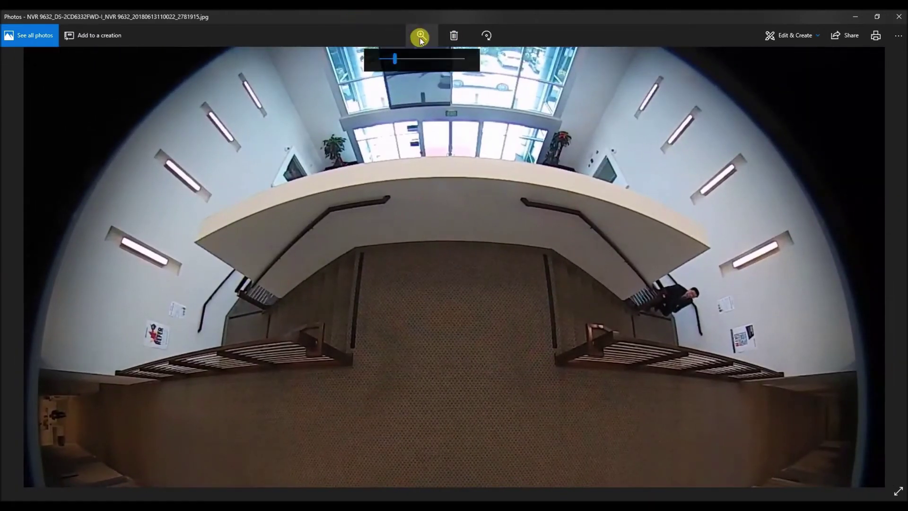
pyautogui.moveTo(396, 56); pyautogui.dragTo(365, 55)
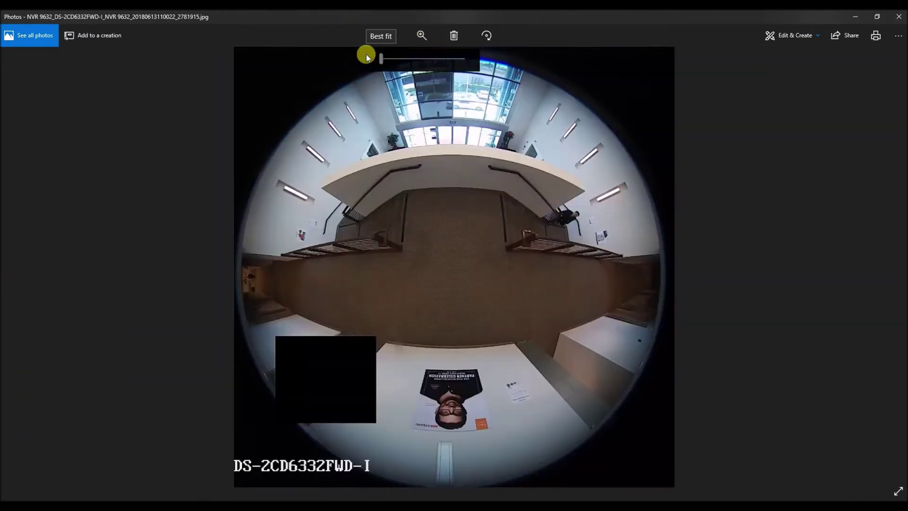
pyautogui.click(898, 17)
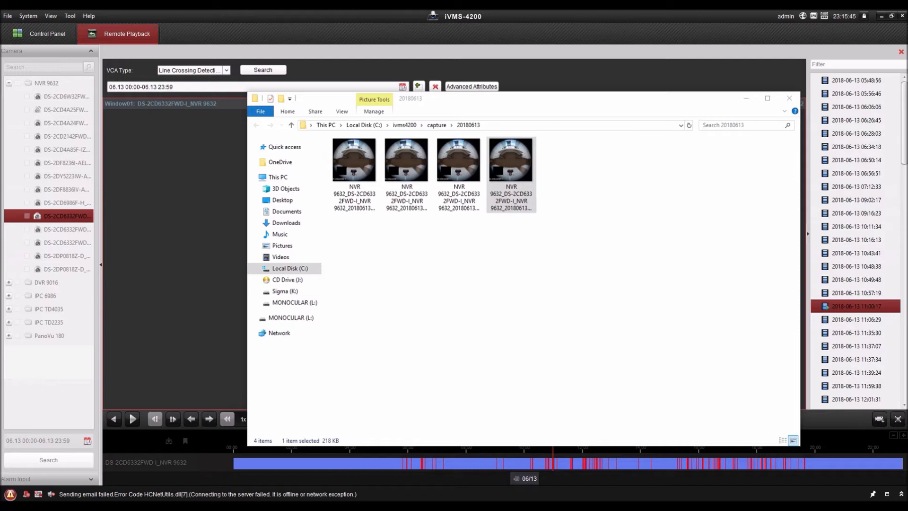
pyautogui.click(789, 97)
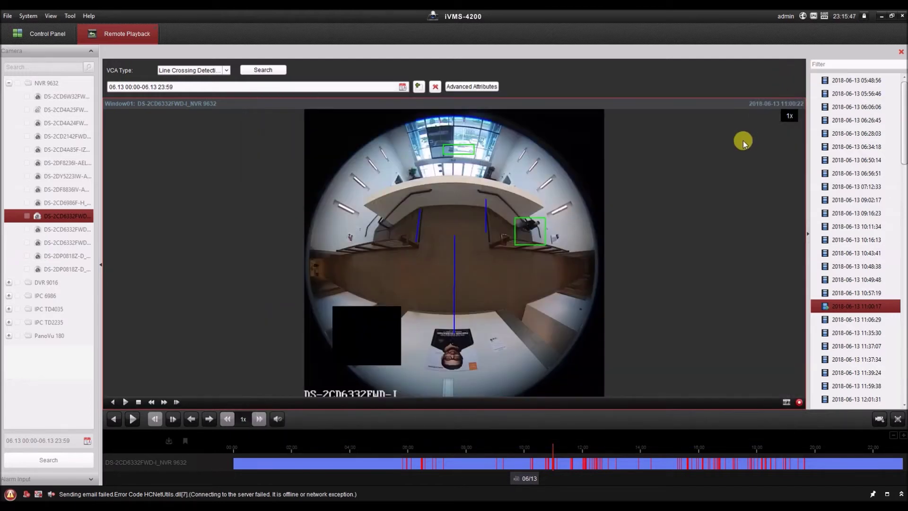
# In System Configuration's File settings, set the video file saving path to MONOCULAR (L:).
pyautogui.click(73, 16)
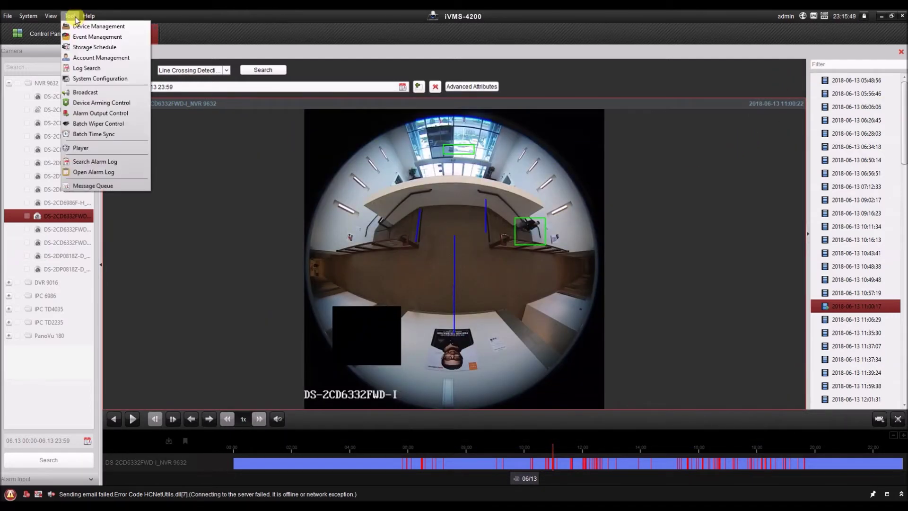
pyautogui.click(96, 81)
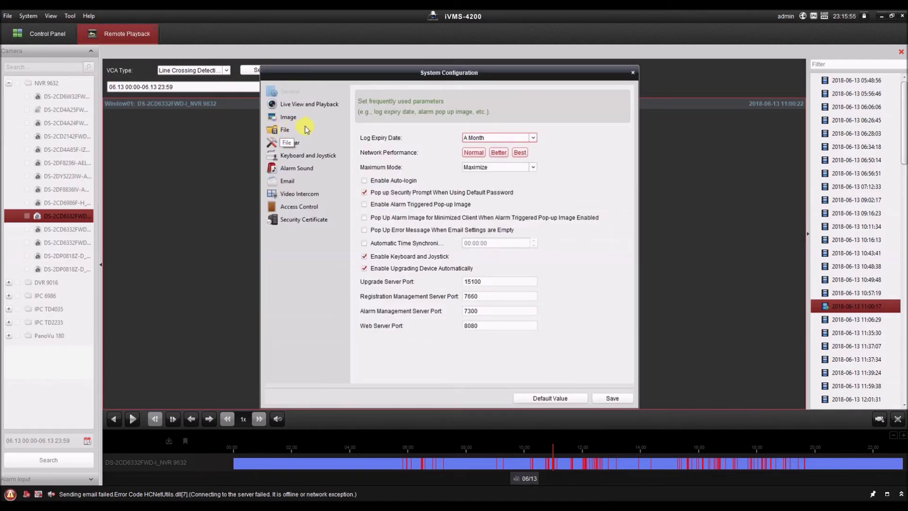
pyautogui.click(293, 132)
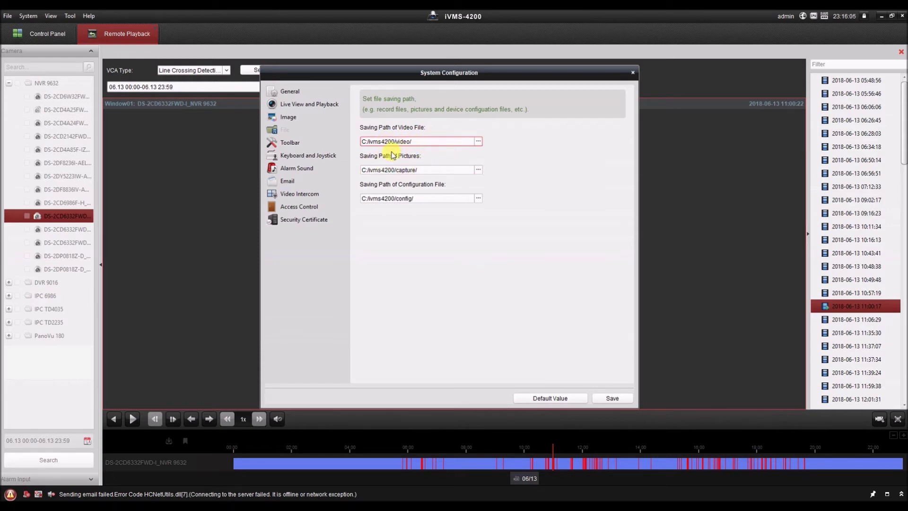
pyautogui.click(478, 143)
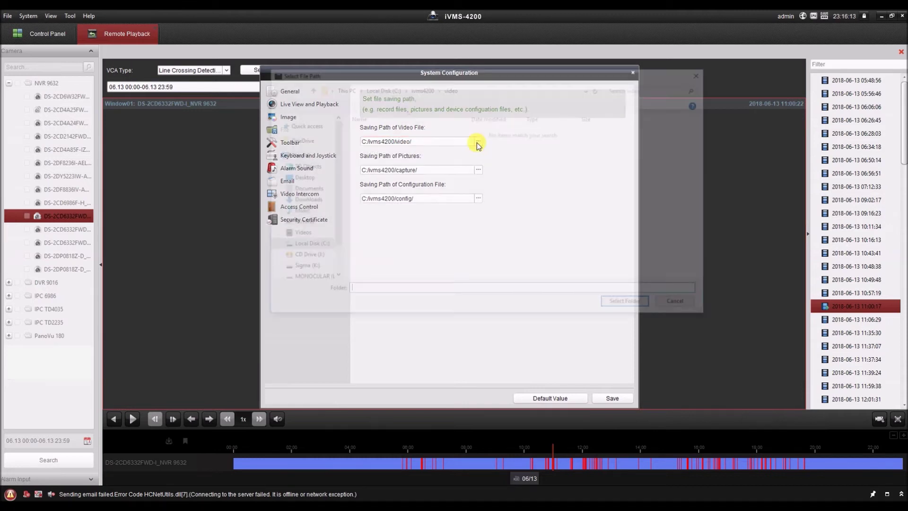
pyautogui.scroll(-1, 333, 235)
pyautogui.scroll(-2, 333, 235)
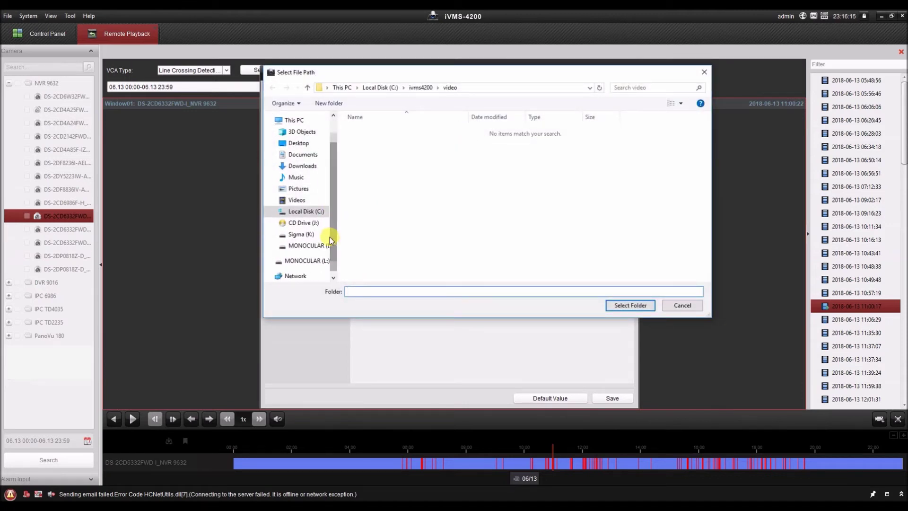
pyautogui.click(306, 250)
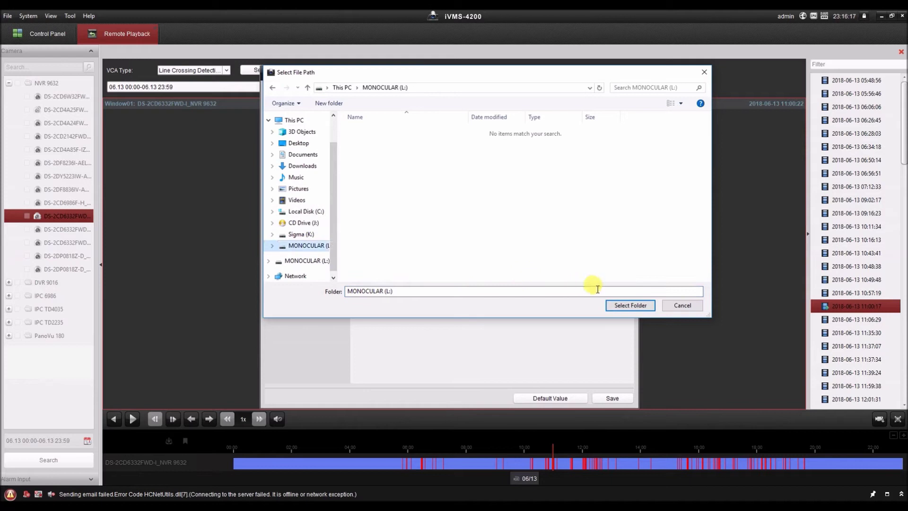
pyautogui.click(622, 305)
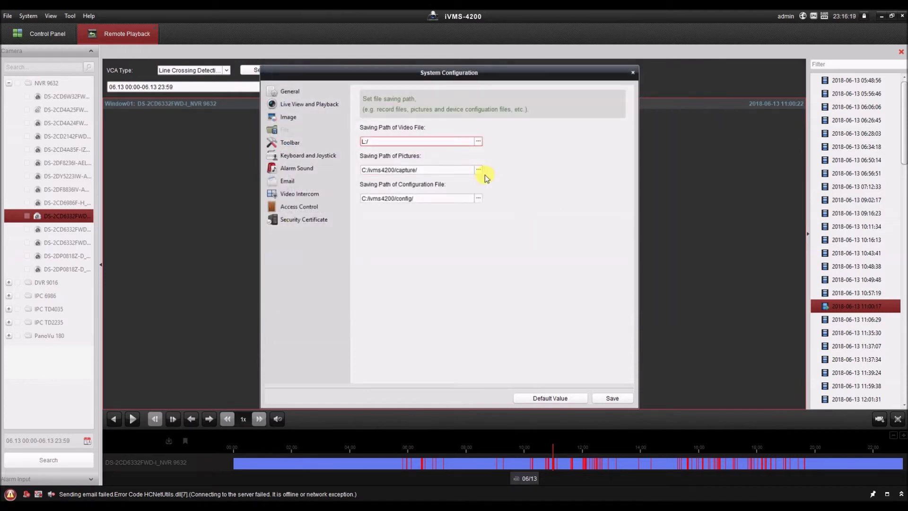
# Set the picture saving path to MONOCULAR (L:) as well, save, and close the configuration.
pyautogui.click(478, 170)
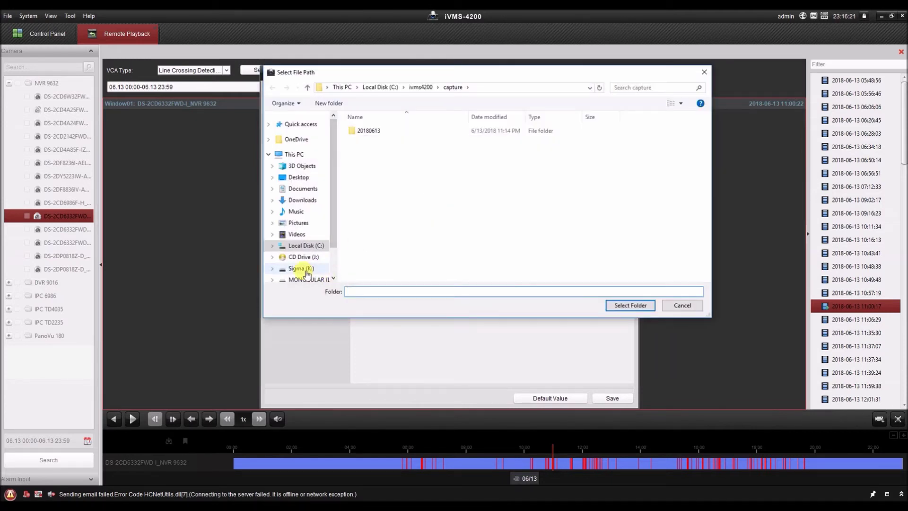
pyautogui.click(322, 279)
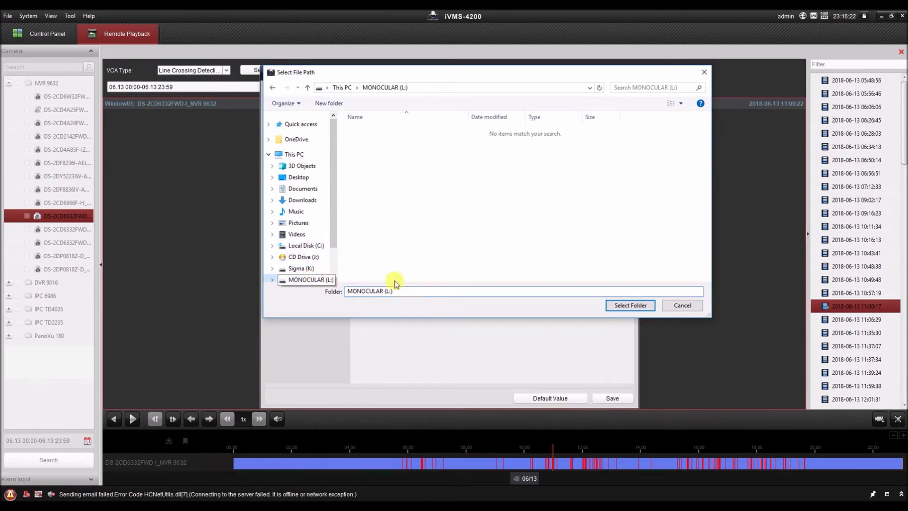
pyautogui.click(631, 307)
pyautogui.click(608, 396)
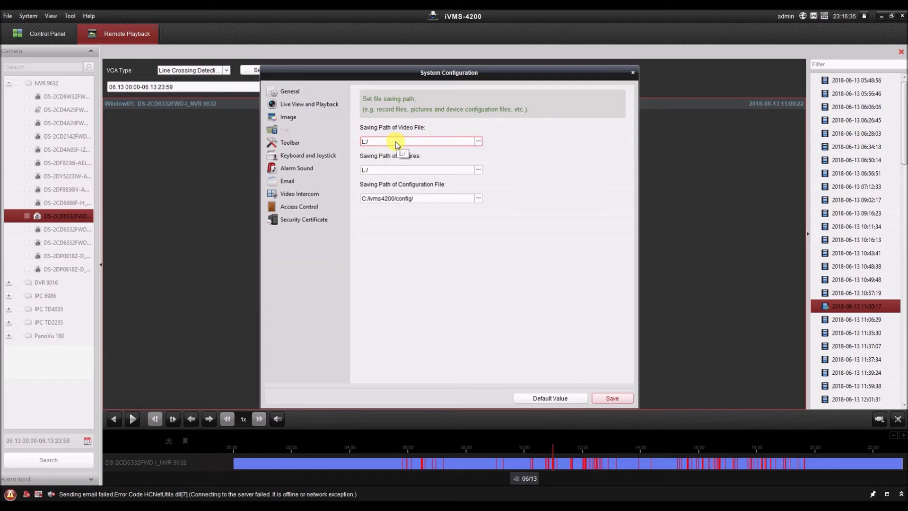
pyautogui.click(632, 73)
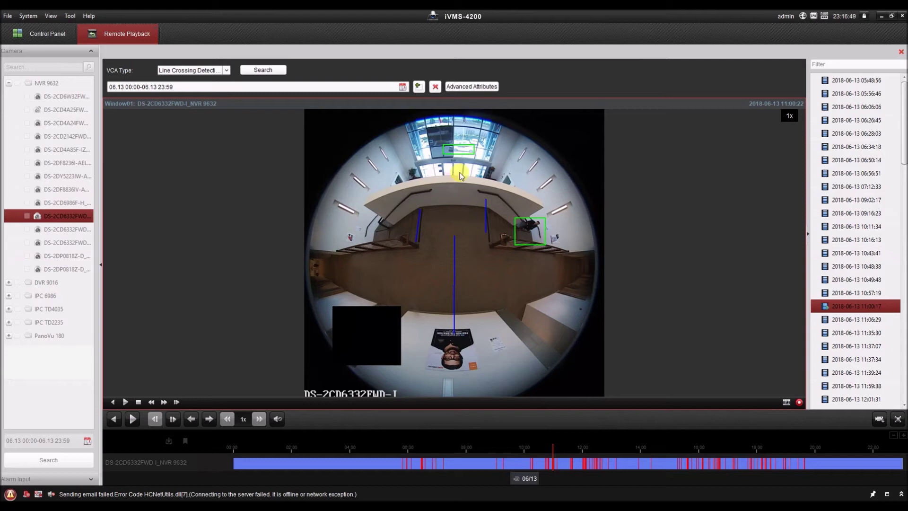
# Download line-crossing clip 54 (15:37:53–15:38:03) as MP4 to L:/20180613, then close the download list.
pyautogui.rightClick(393, 225)
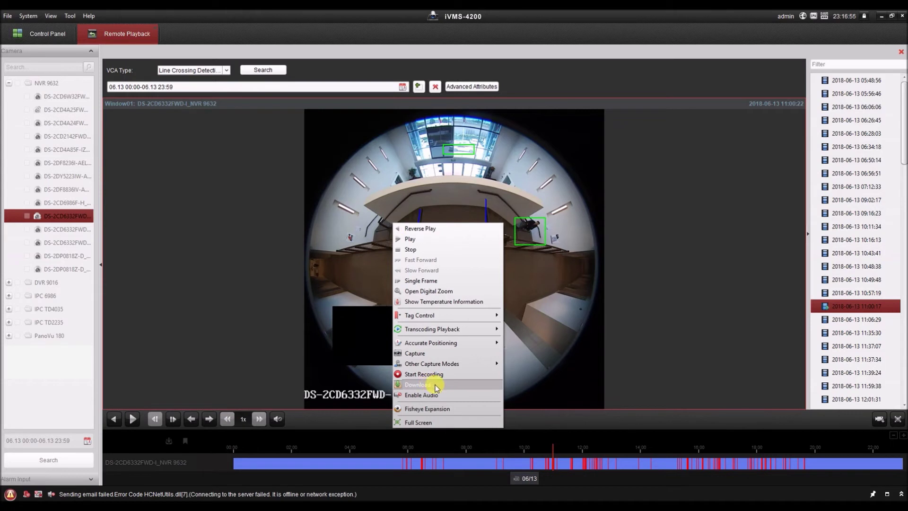
pyautogui.click(419, 385)
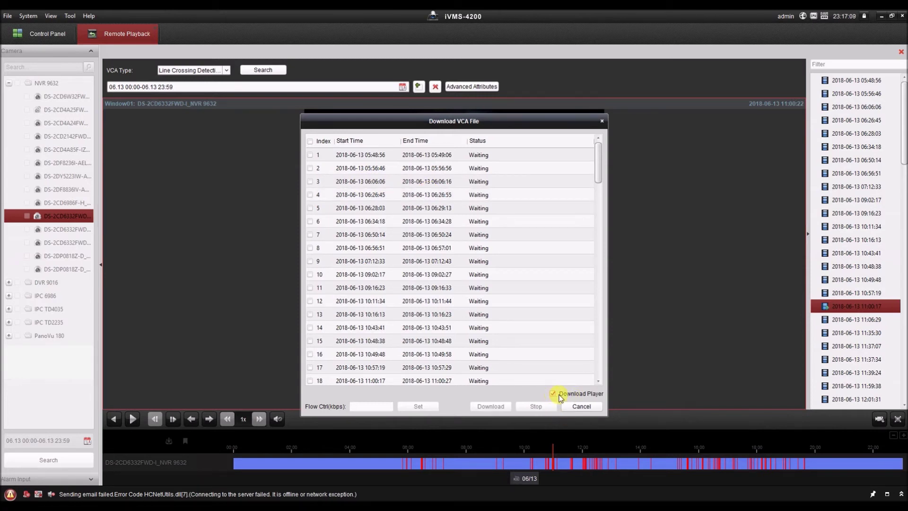
pyautogui.scroll(-8, 596, 259)
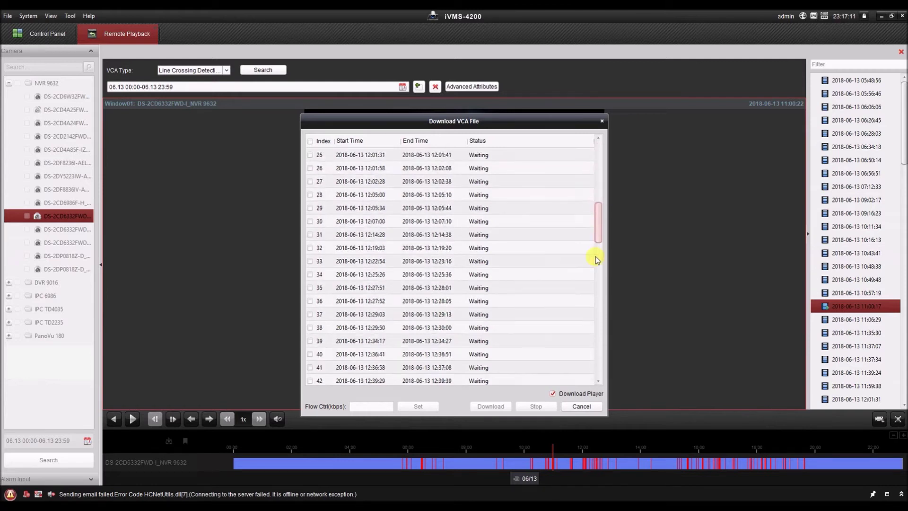
pyautogui.moveTo(596, 259); pyautogui.dragTo(590, 282)
pyautogui.click(310, 221)
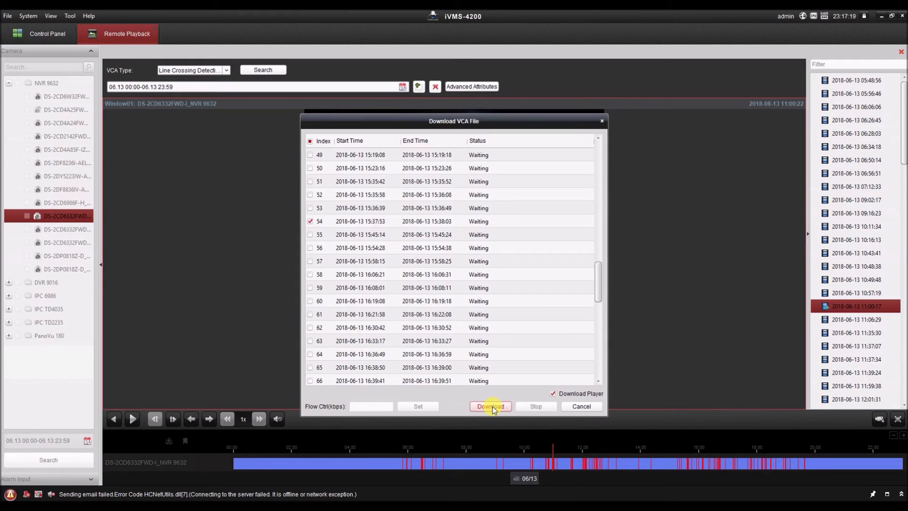
pyautogui.click(492, 408)
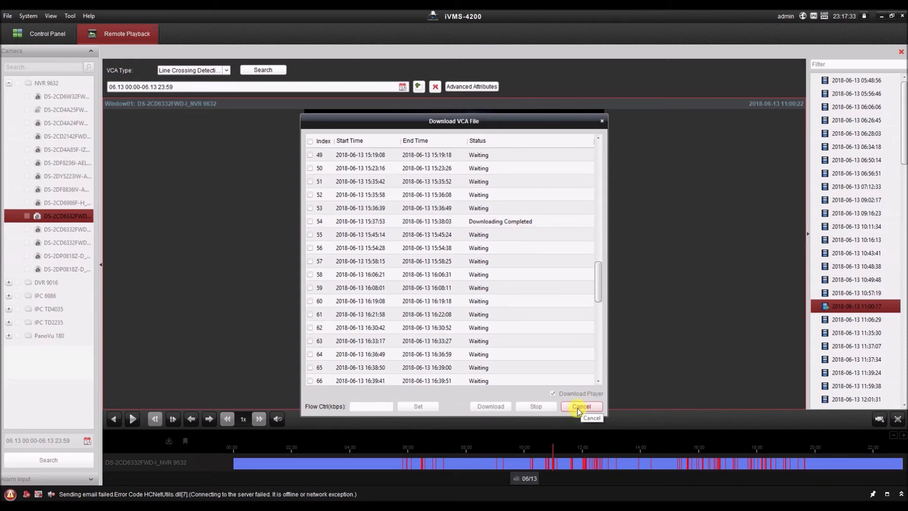
pyautogui.click(581, 407)
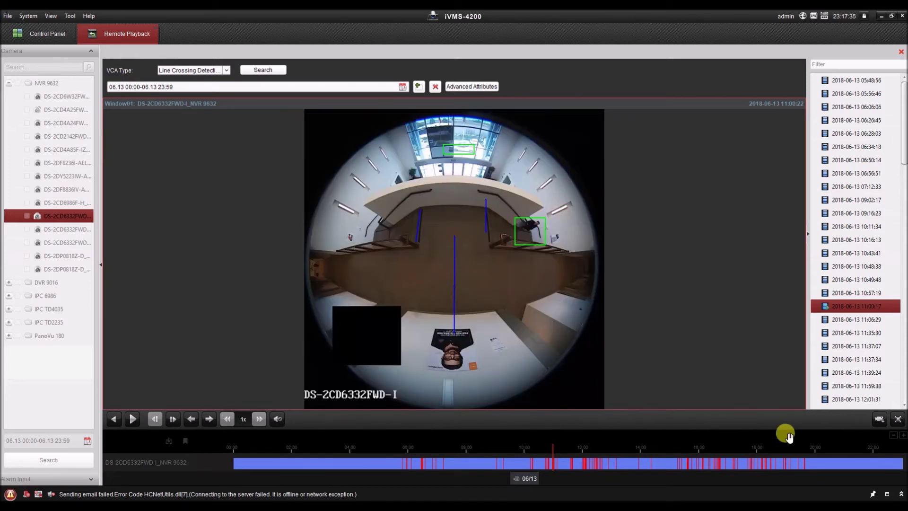
pyautogui.moveTo(349, 403)
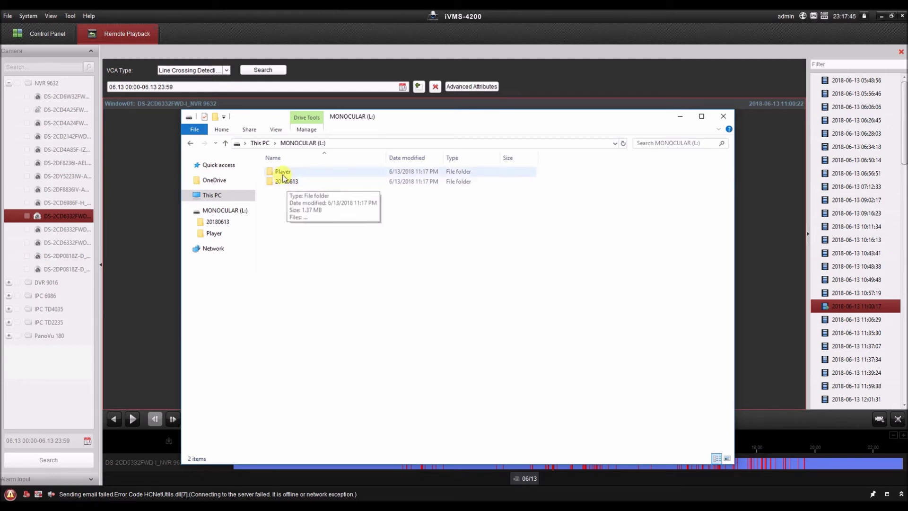
pyautogui.click(283, 172)
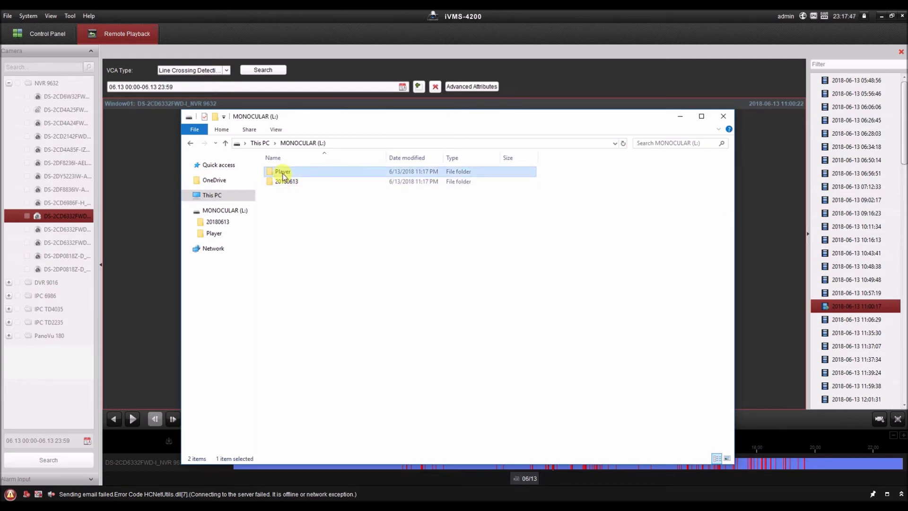
pyautogui.doubleClick(283, 175)
pyautogui.hotkey('alt', 'Left')
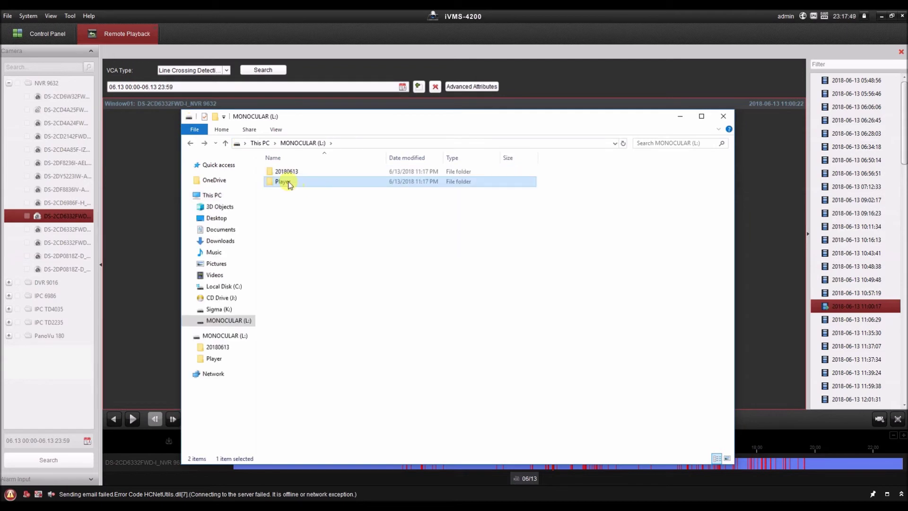
pyautogui.doubleClick(285, 173)
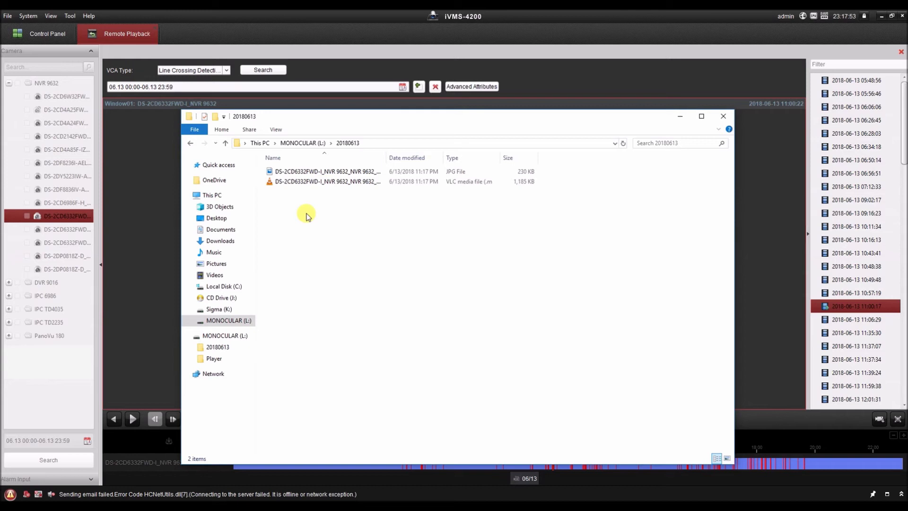
pyautogui.click(302, 182)
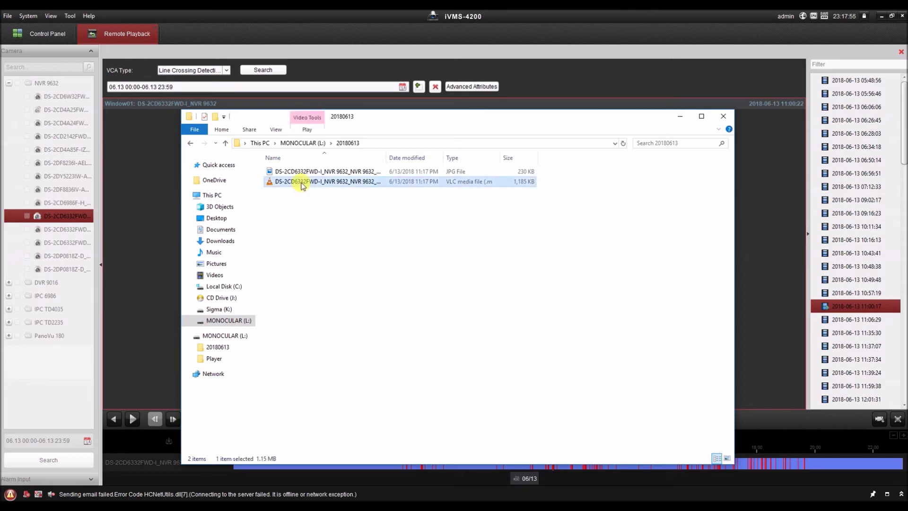
pyautogui.click(304, 174)
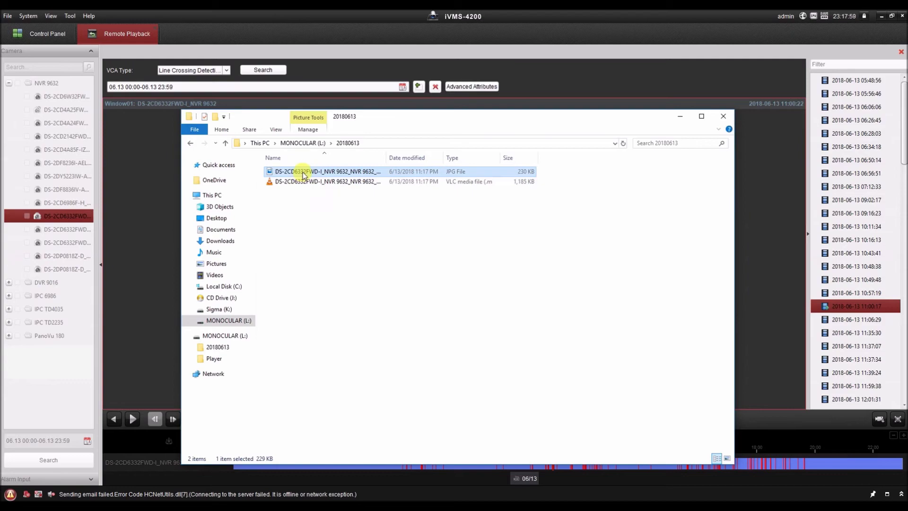
pyautogui.doubleClick(303, 173)
pyautogui.click(899, 15)
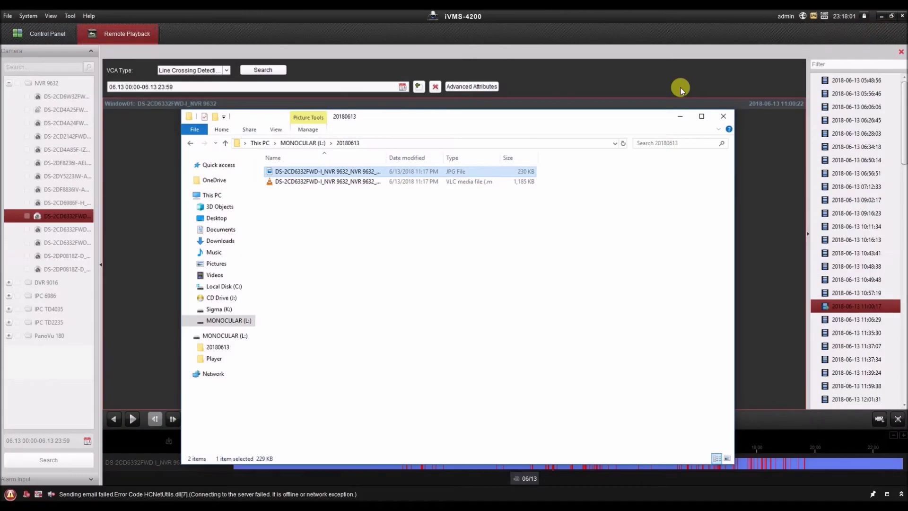
pyautogui.click(278, 184)
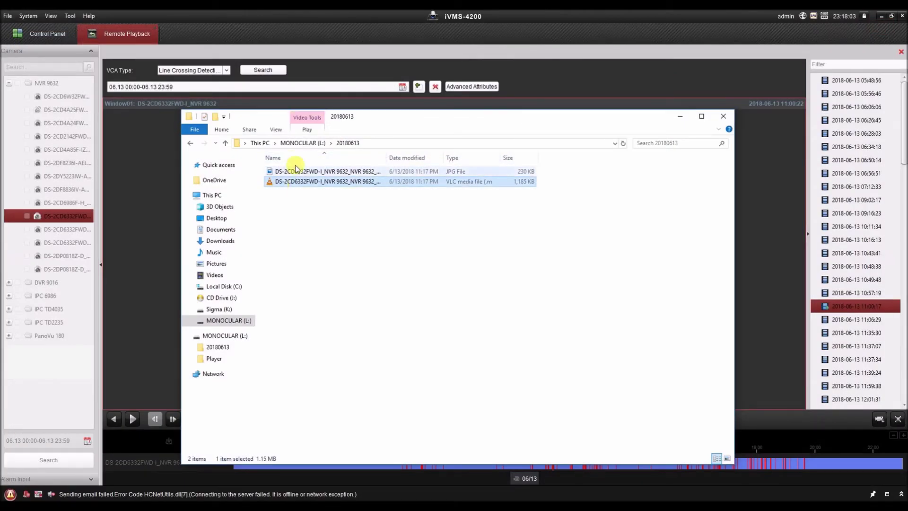
pyautogui.press('BackSpace')
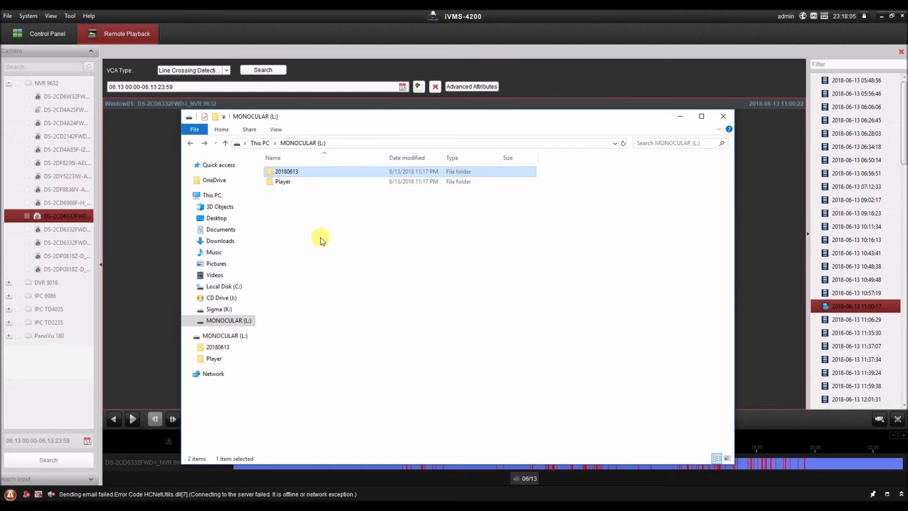
pyautogui.click(298, 184)
# Find VSPlayer_v7.4.0_Portable.exe in C:\...\iVMS-4200 Client\Player, then open the Player folder on MONOCULAR (L:).
pyautogui.doubleClick(298, 185)
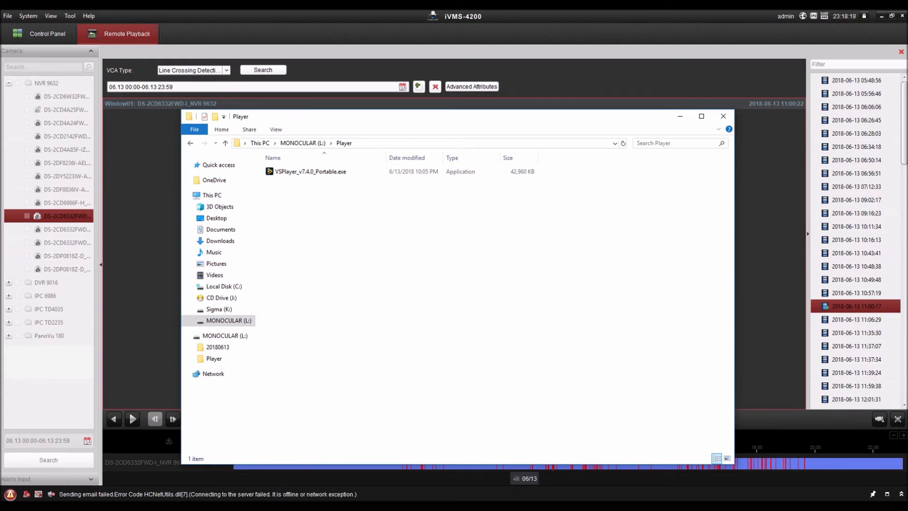
pyautogui.click(424, 142)
pyautogui.click(428, 143)
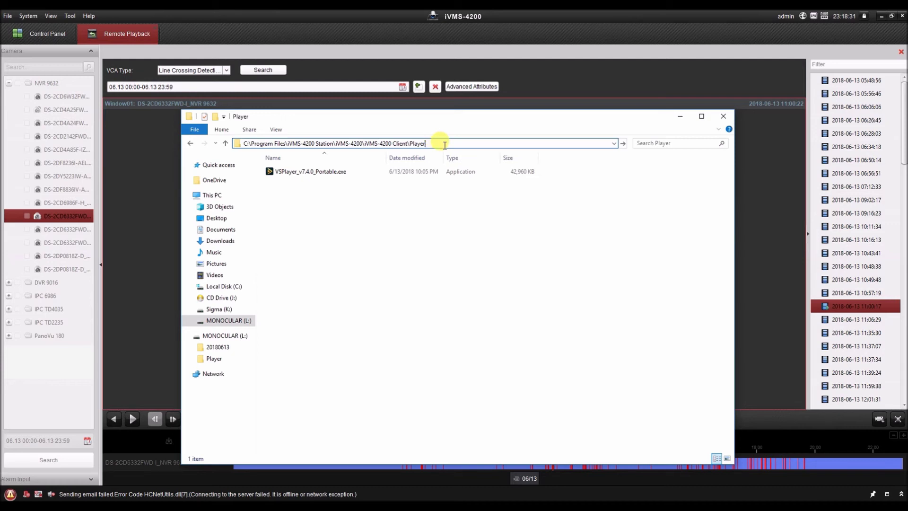
pyautogui.press('Return')
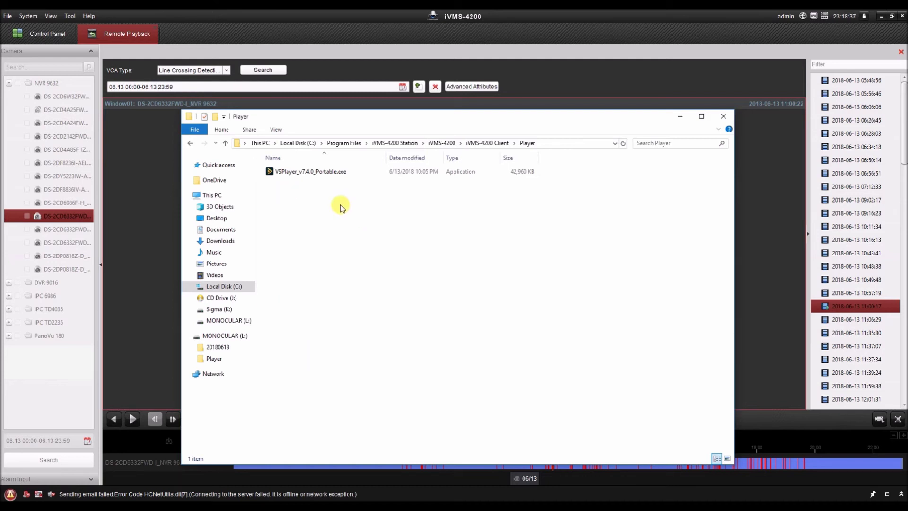
pyautogui.click(334, 174)
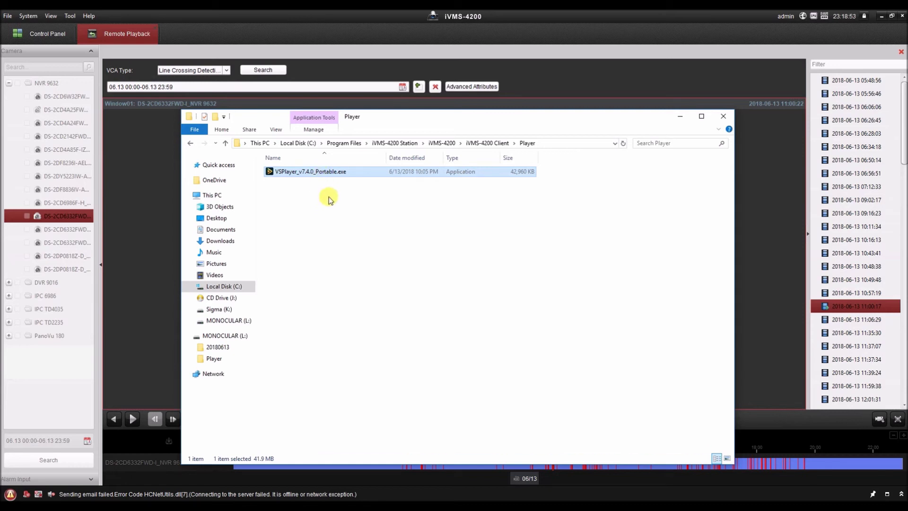
pyautogui.click(236, 320)
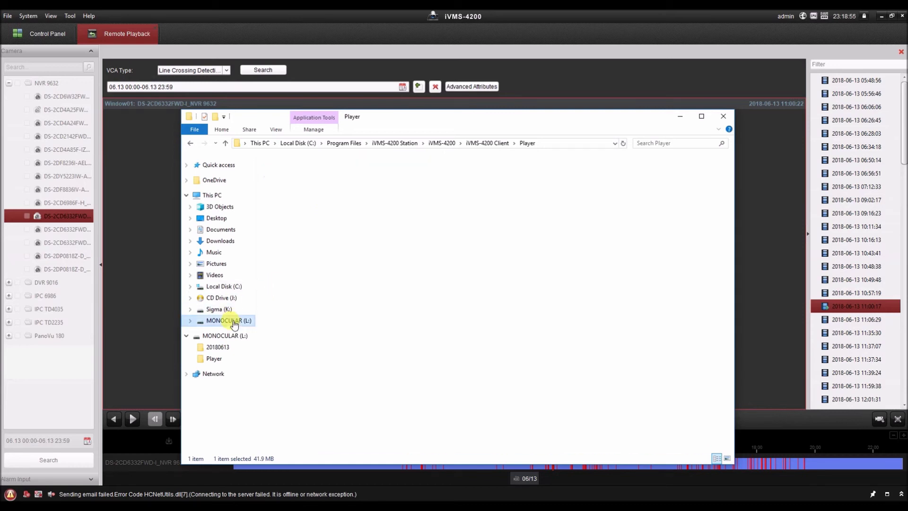
pyautogui.doubleClick(292, 184)
# Run VSPlayer_v7.4.0_Portable.exe from L:\Player to play the exported fisheye MP4 clip.
pyautogui.click(333, 171)
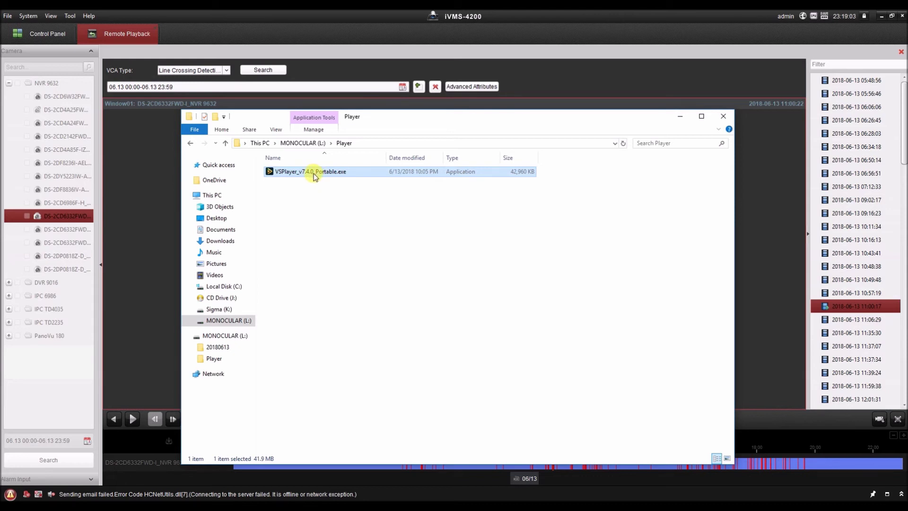
pyautogui.hotkey('alt', 'Left')
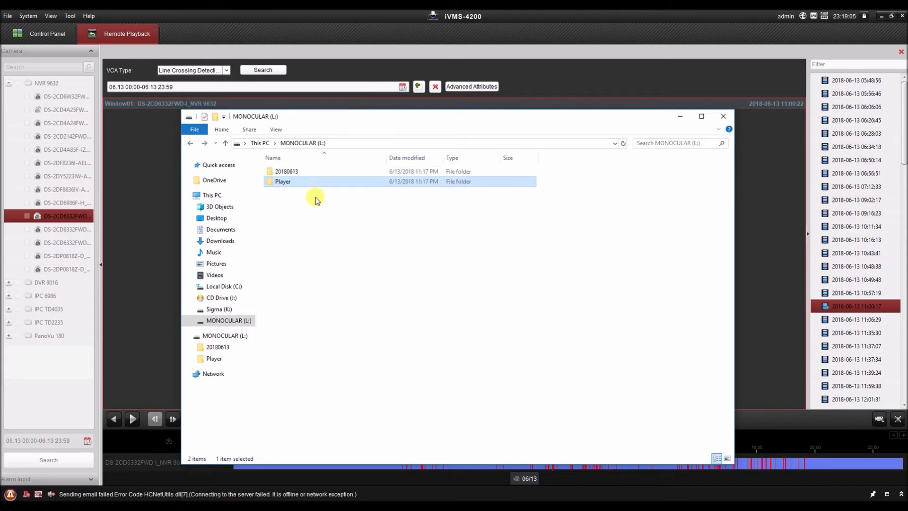
pyautogui.doubleClick(293, 183)
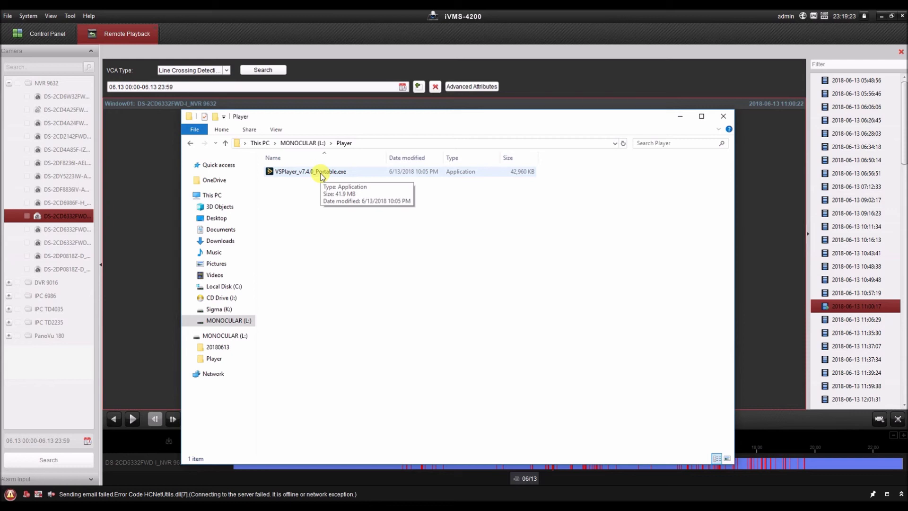
pyautogui.doubleClick(321, 173)
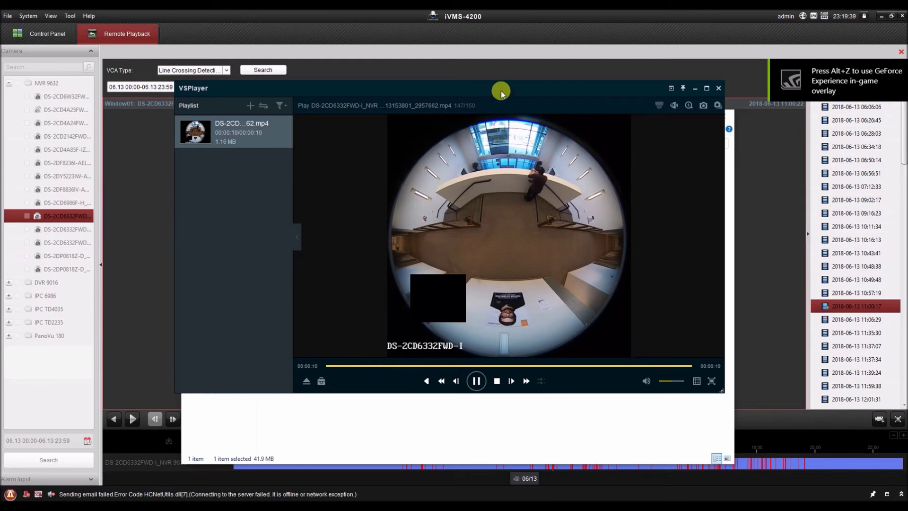
# Play the fisheye clip from the Playlist and pause it at 00:00:03, frame 47/150.
pyautogui.moveTo(616, 95); pyautogui.dragTo(634, 117)
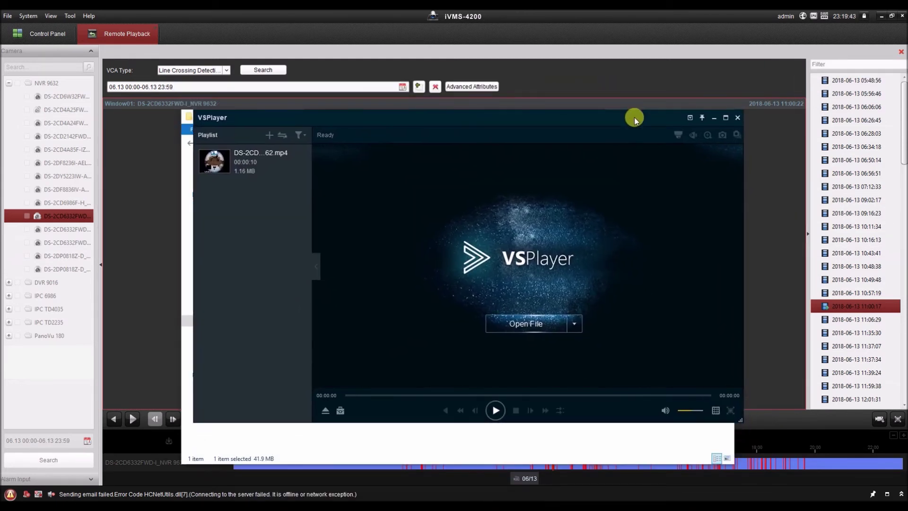
pyautogui.doubleClick(217, 160)
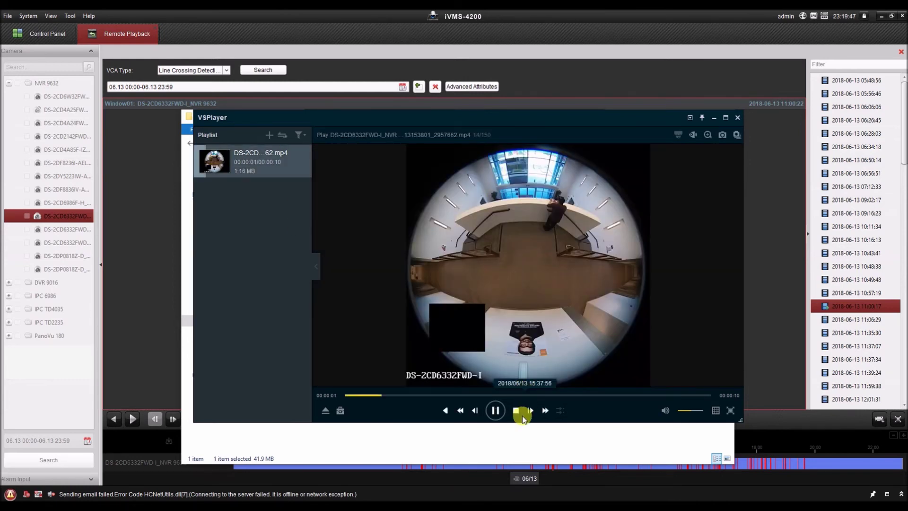
pyautogui.click(531, 410)
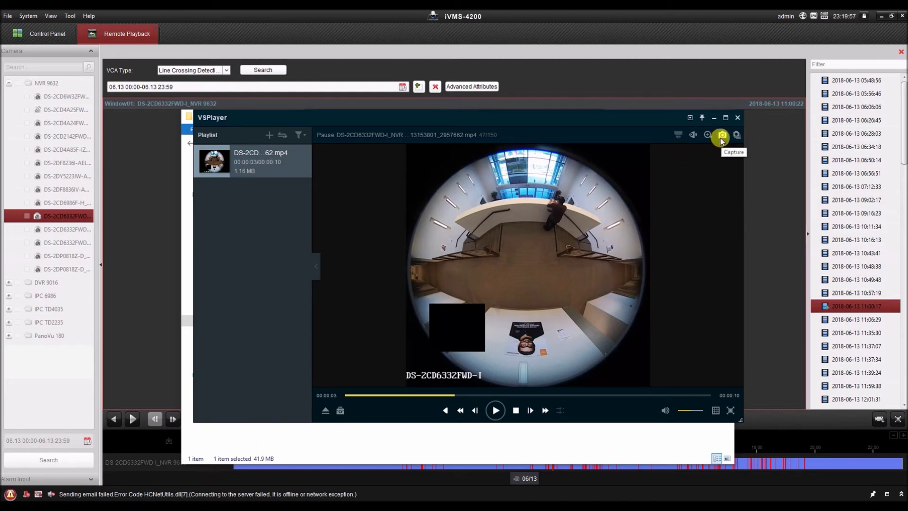
pyautogui.click(690, 119)
# Confirm the capture saving path in Settings and snapshot the paused fisheye frame.
pyautogui.click(713, 156)
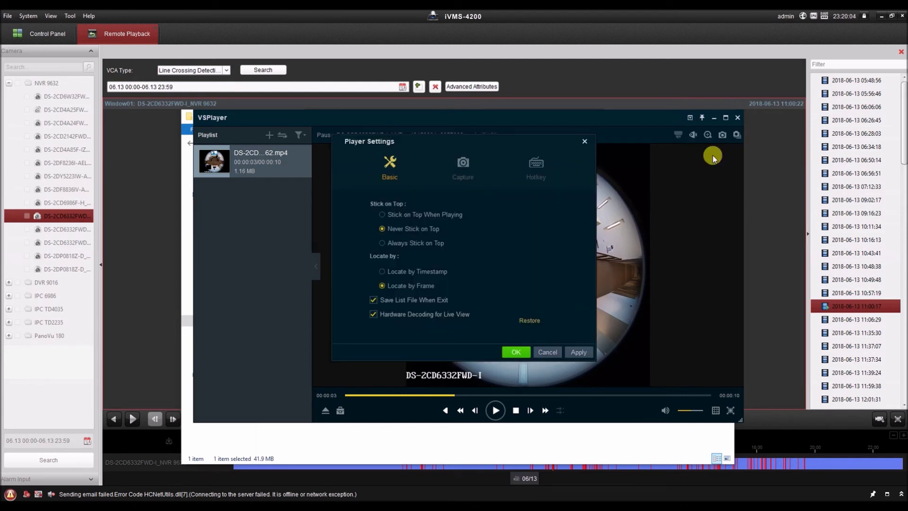
pyautogui.click(462, 164)
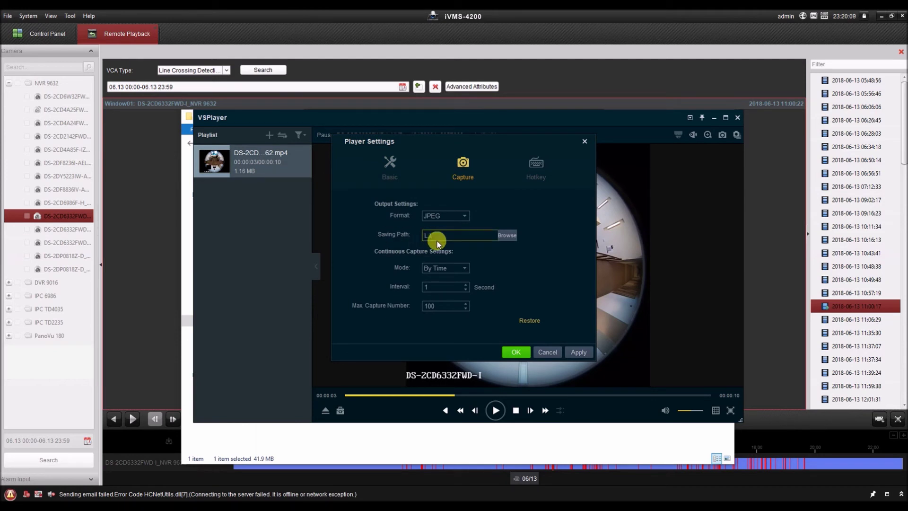
pyautogui.click(548, 354)
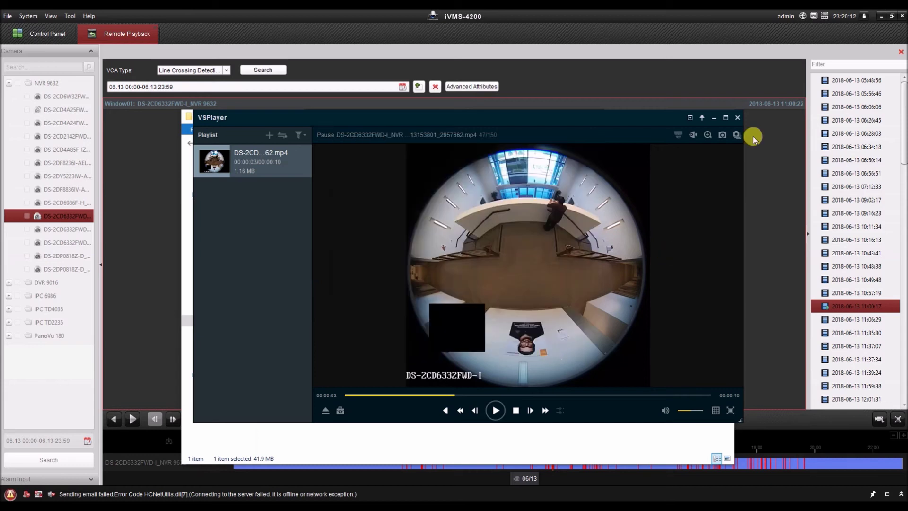
pyautogui.click(723, 136)
# Close VSPlayer and open picture20180613_232015524.jpeg from the MONOCULAR (L:) drive.
pyautogui.hotkey('alt', 'F4')
pyautogui.click(305, 143)
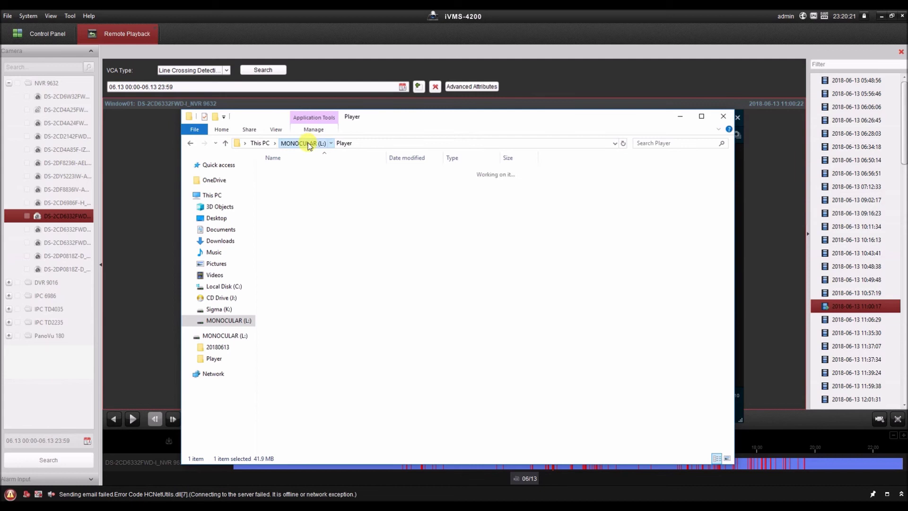
pyautogui.click(298, 208)
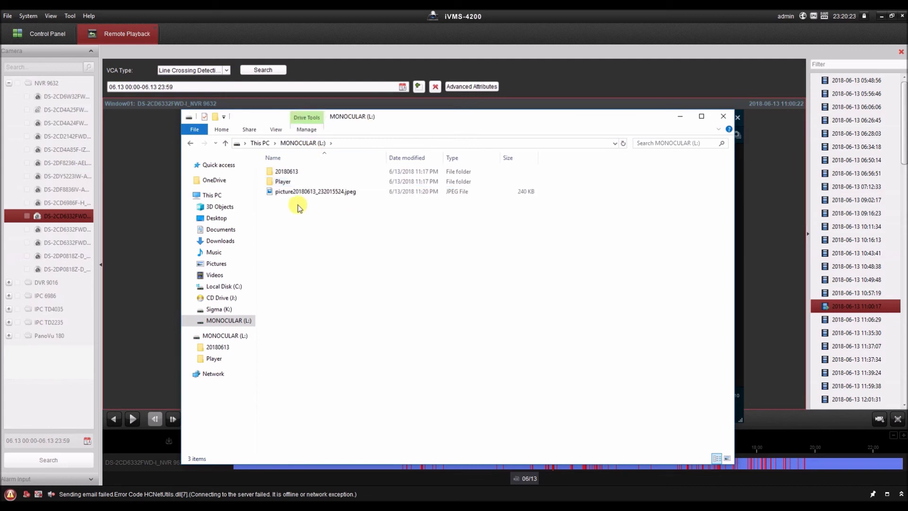
pyautogui.click(303, 191)
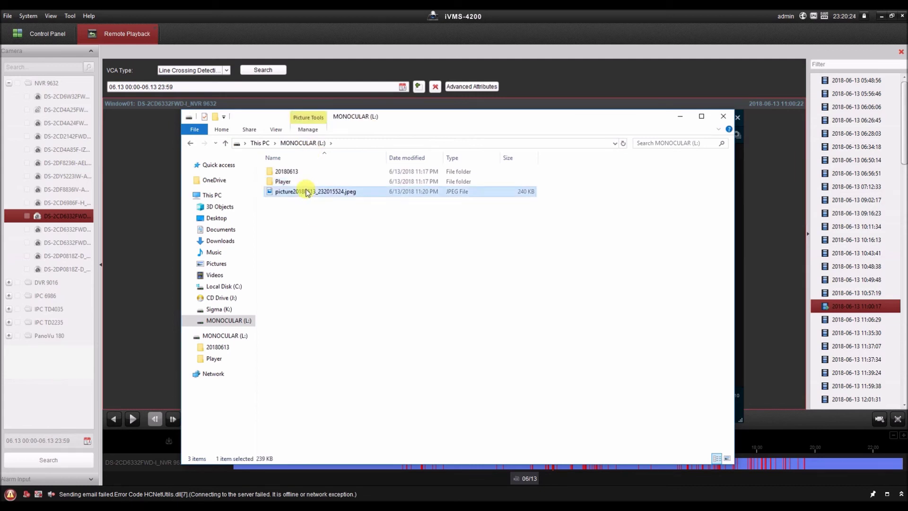
pyautogui.doubleClick(336, 194)
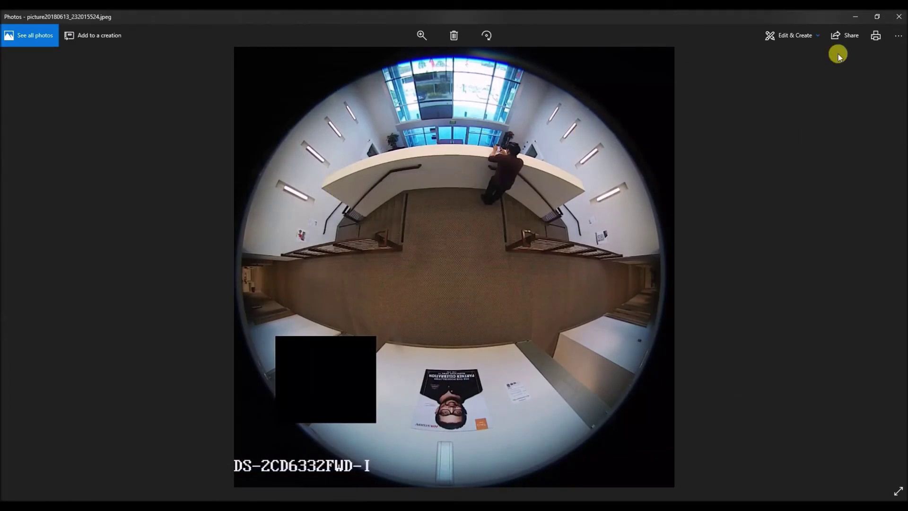
# Preview printing the snapshot on the Brother DCP-L2540DW, cancel, and close Photos.
pyautogui.click(876, 38)
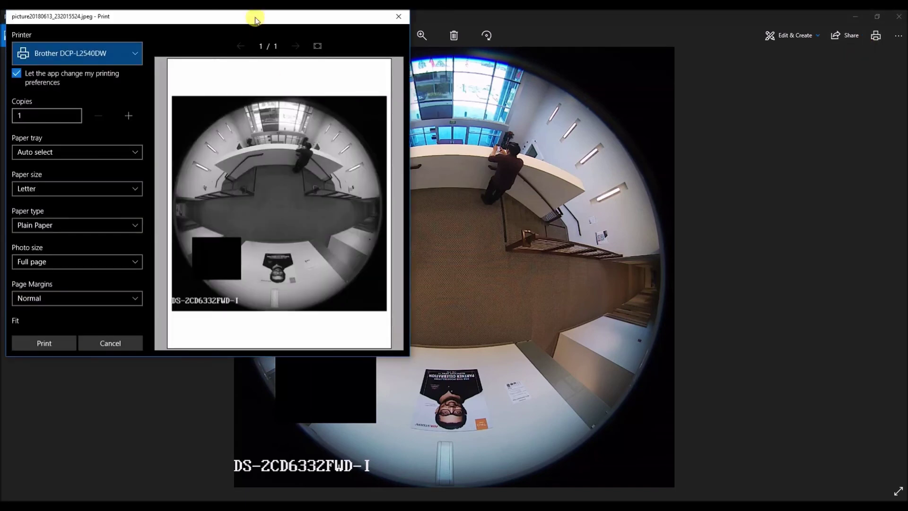
pyautogui.moveTo(256, 16); pyautogui.dragTo(455, 95)
pyautogui.click(634, 95)
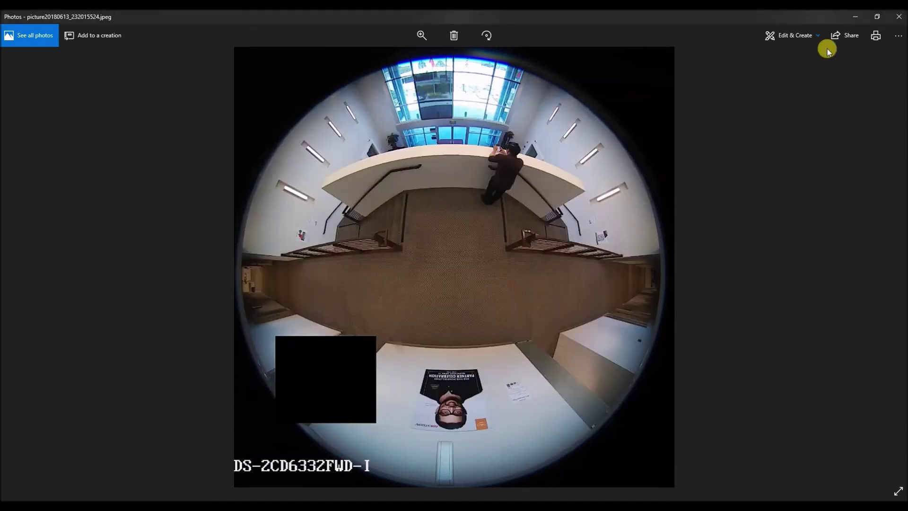
pyautogui.hotkey('alt', 'F4')
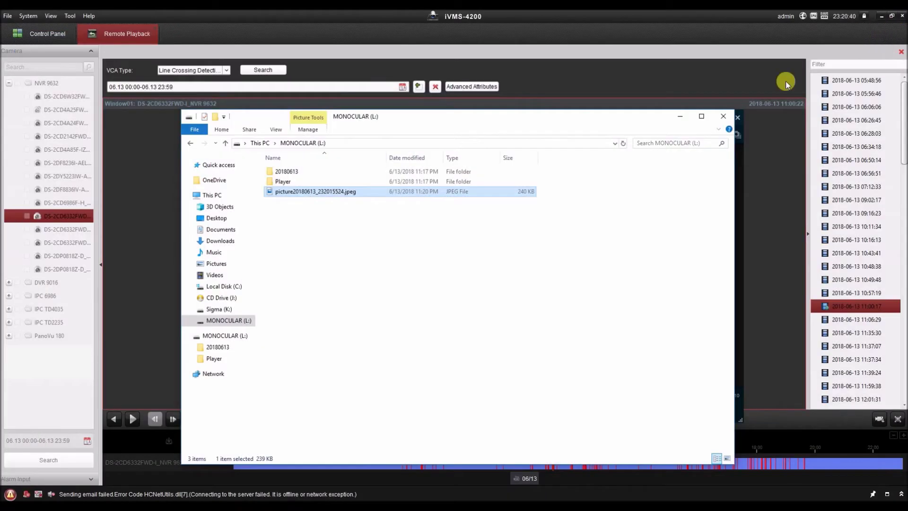
# Open Print Pictures for picture20180613_232015524.jpeg from its context menu, then cancel without printing.
pyautogui.rightClick(276, 192)
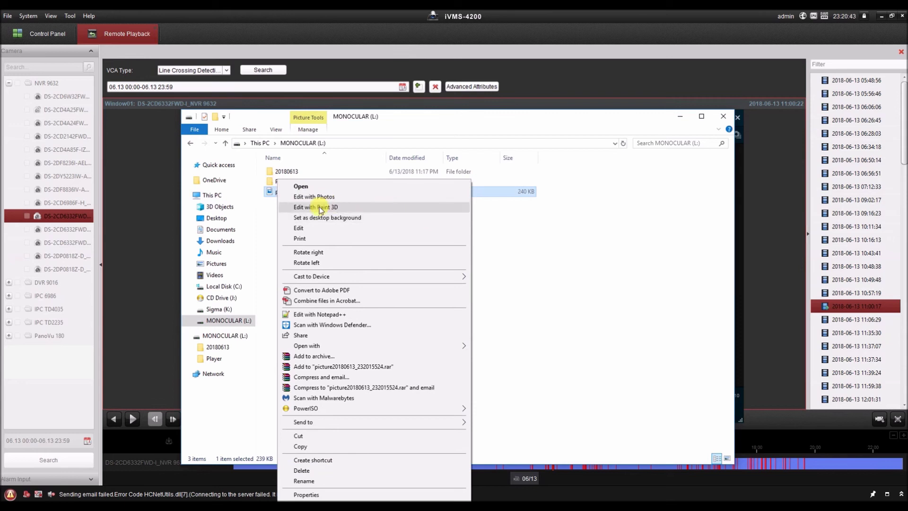
pyautogui.click(311, 239)
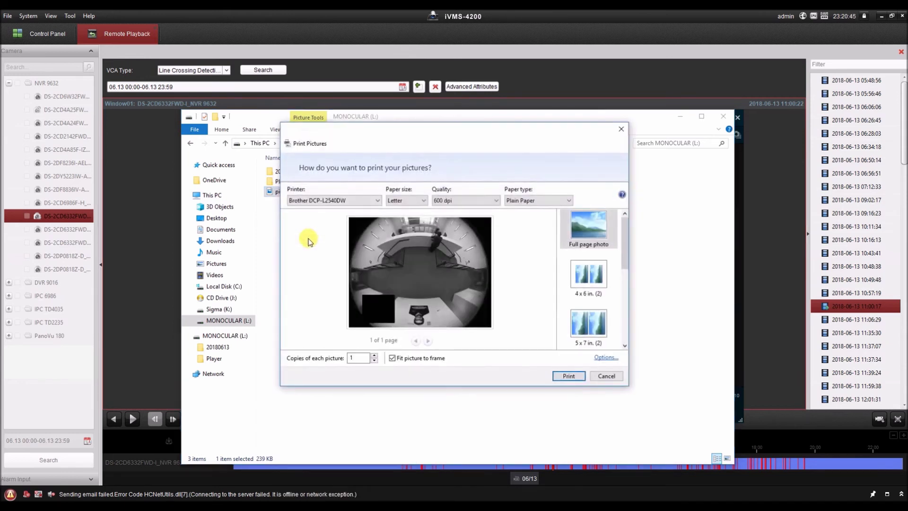
pyautogui.click(605, 375)
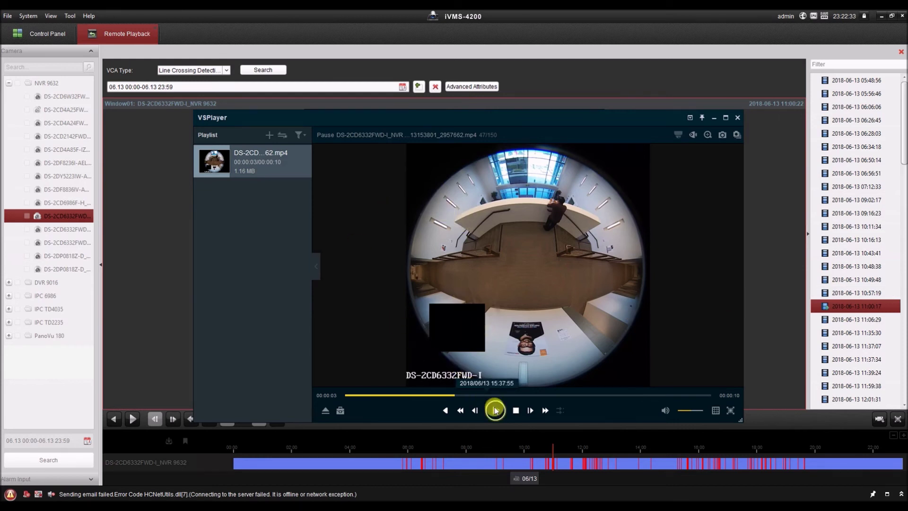
pyautogui.rightClick(491, 268)
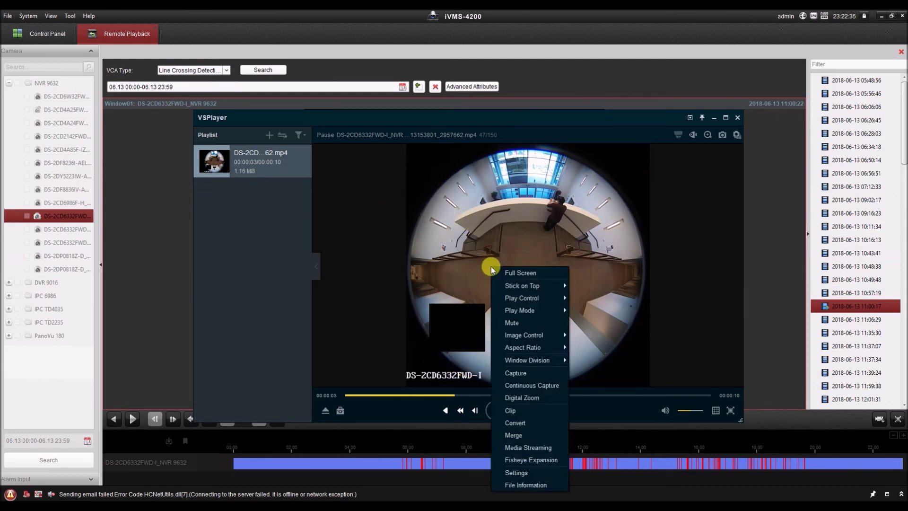
pyautogui.moveTo(543, 332)
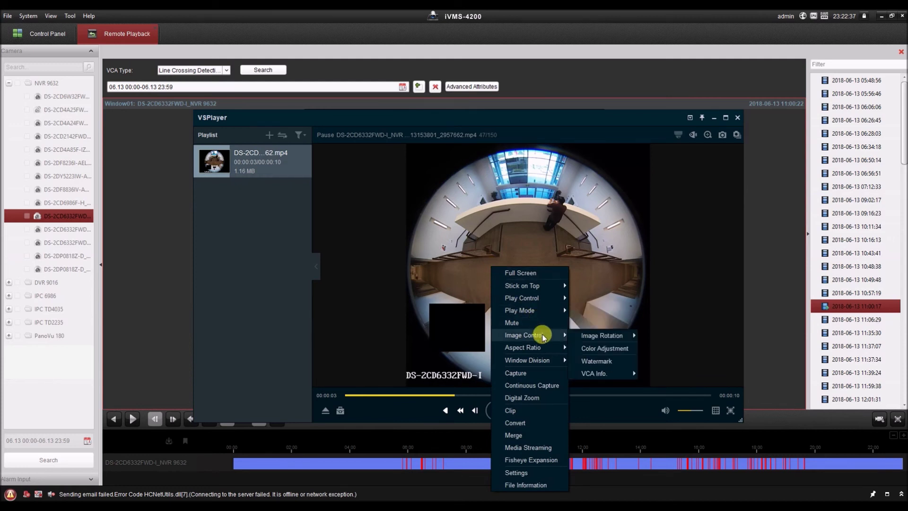
pyautogui.click(610, 362)
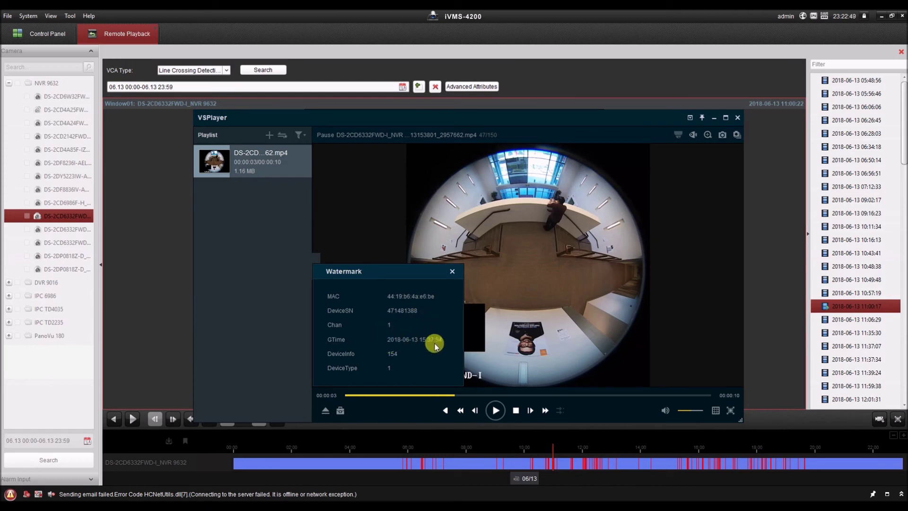
pyautogui.click(451, 273)
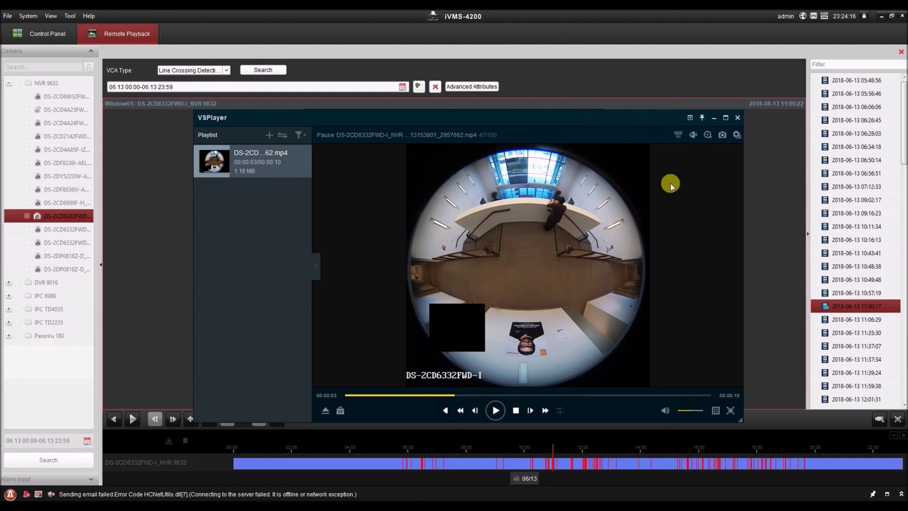
# Resume playback and open the fisheye expansion window maximized with Ceiling mount selected.
pyautogui.click(495, 410)
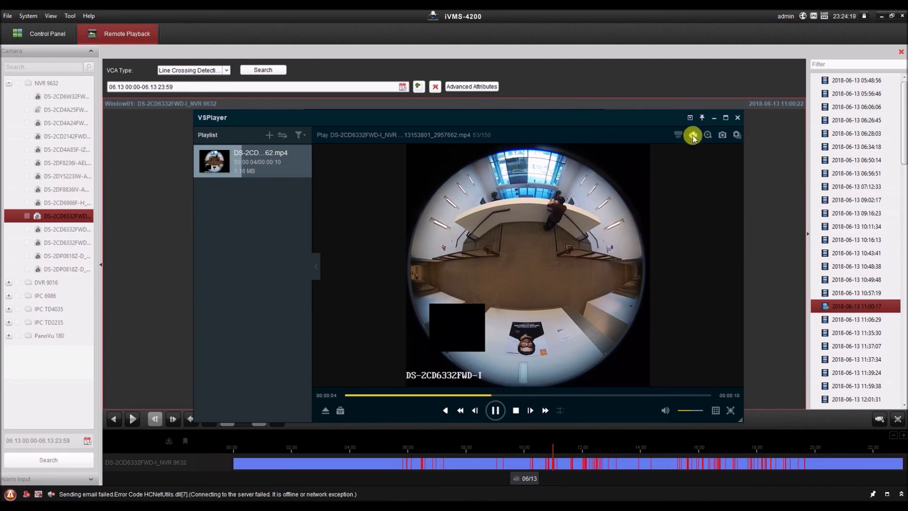
pyautogui.click(693, 137)
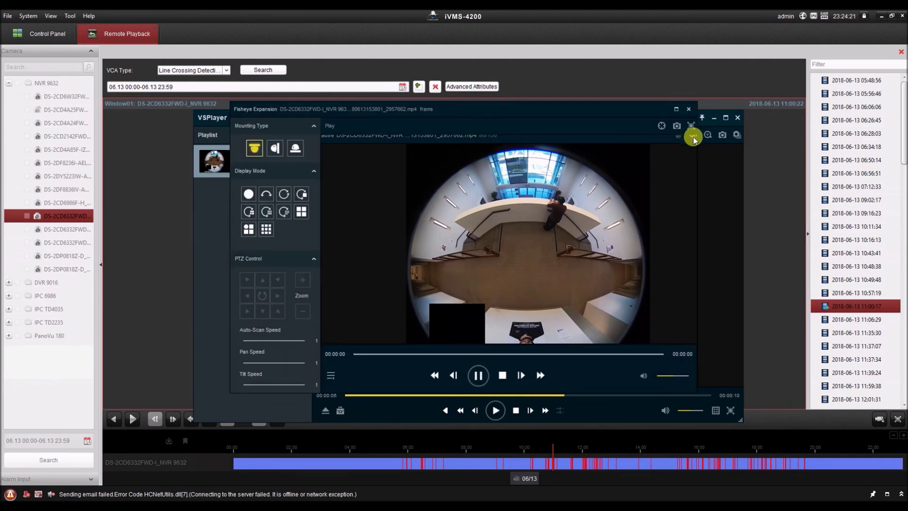
pyautogui.click(676, 109)
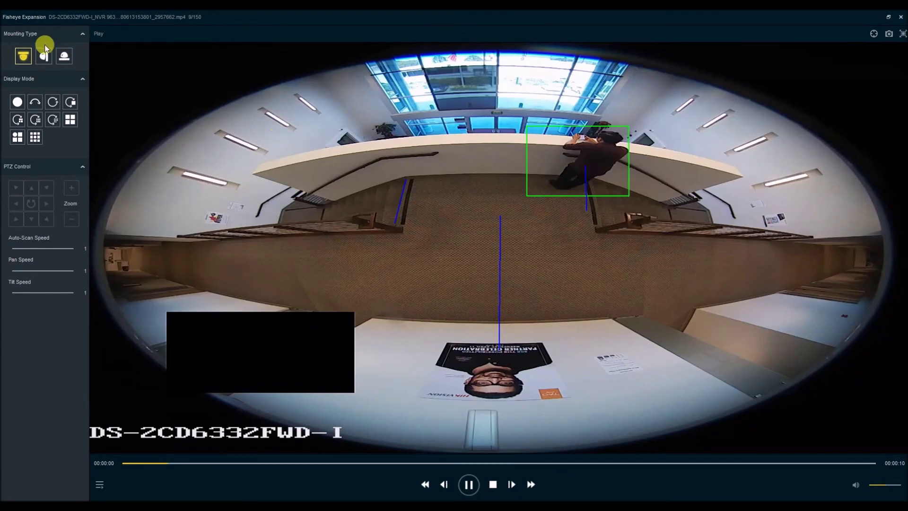
pyautogui.click(22, 61)
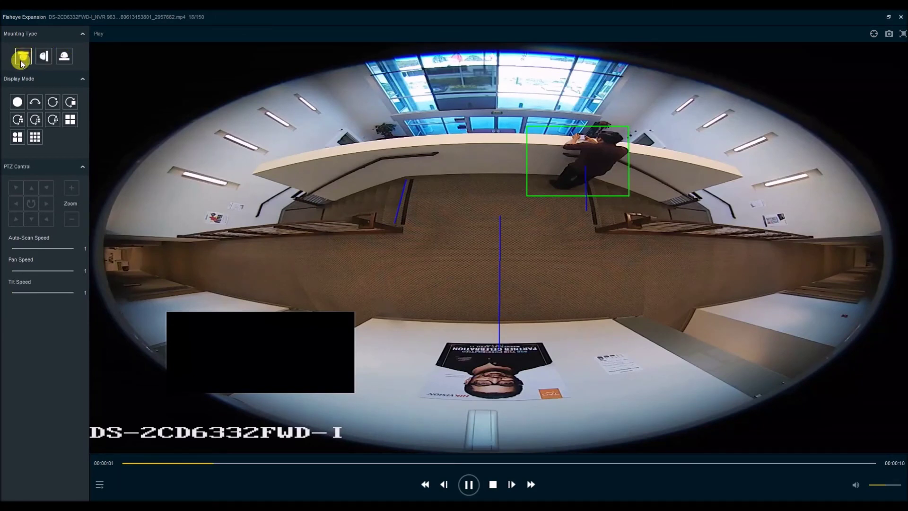
# Switch the fisheye expansion to the Fisheye+3PTZ display mode.
pyautogui.click(18, 104)
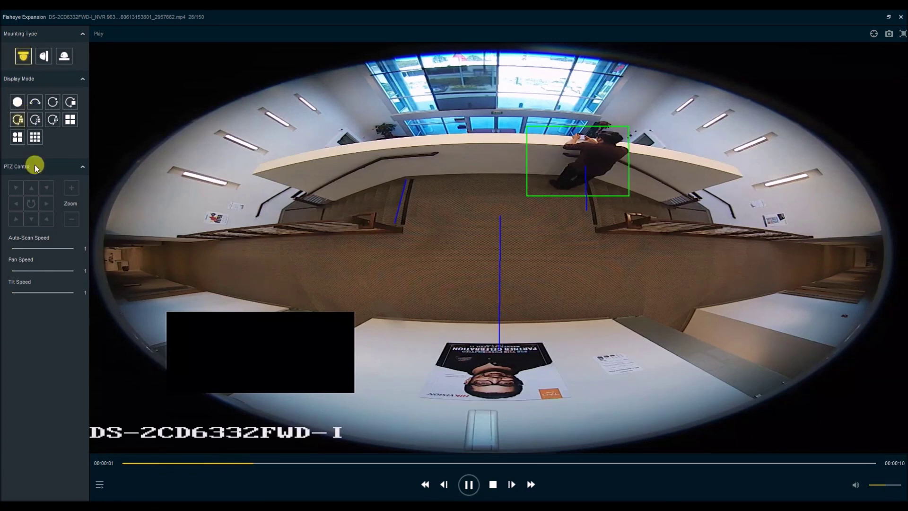
pyautogui.click(16, 138)
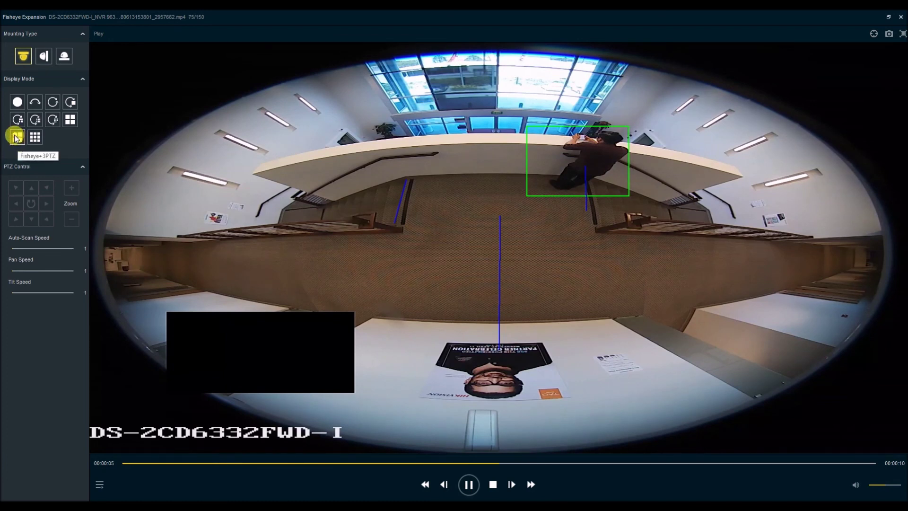
pyautogui.click(18, 137)
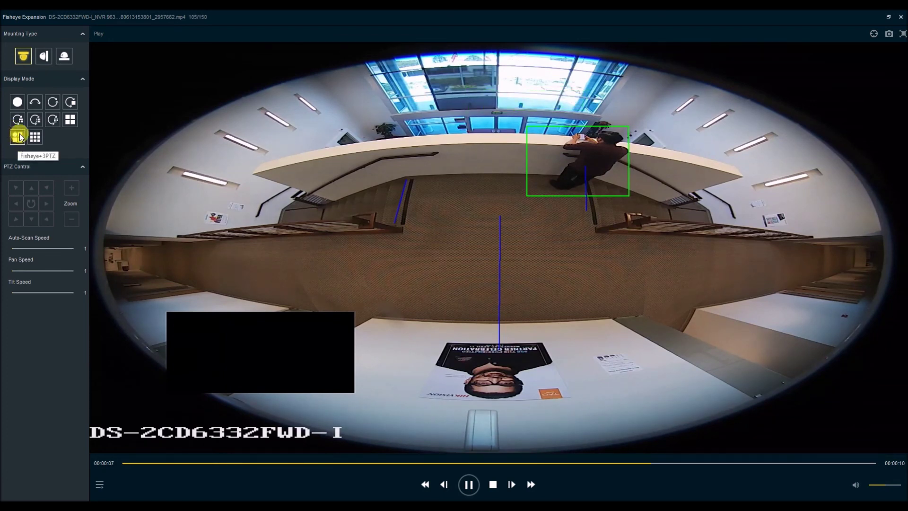
pyautogui.click(18, 138)
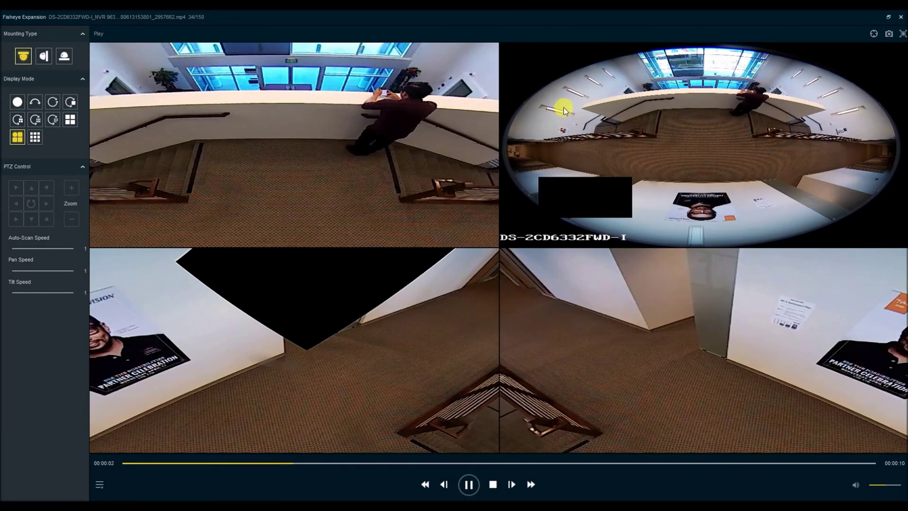
# Drag the PTZ outlines to aim views at the counter person, the poster and the corridor.
pyautogui.moveTo(563, 107)
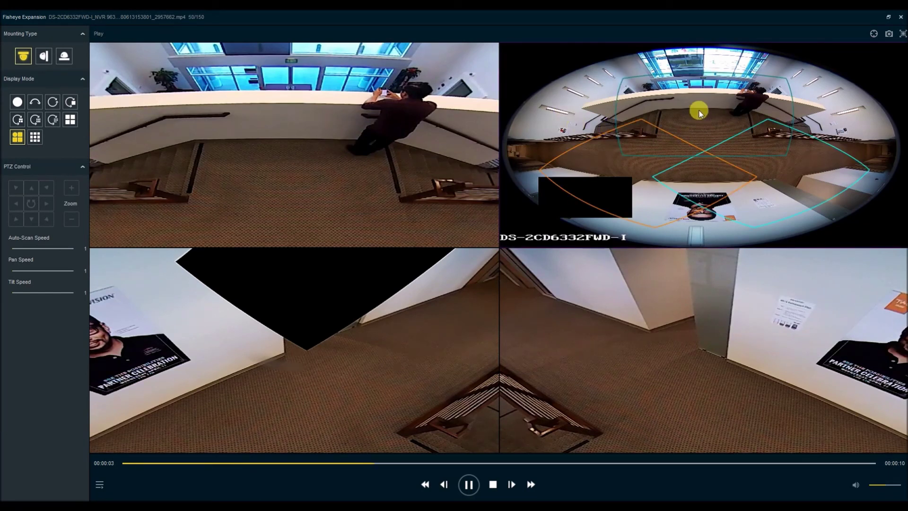
pyautogui.moveTo(701, 119); pyautogui.dragTo(851, 150)
pyautogui.moveTo(699, 175); pyautogui.dragTo(729, 215)
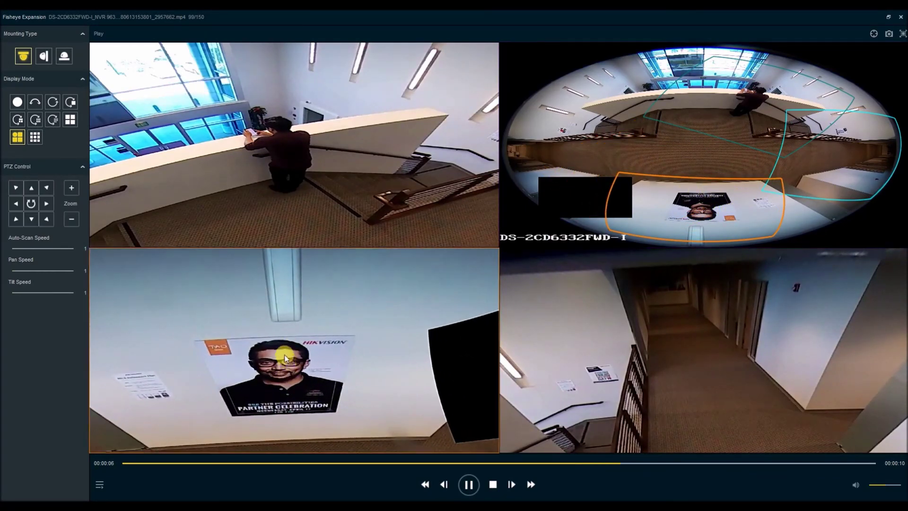
pyautogui.moveTo(285, 358)
pyautogui.mouseDown()
pyautogui.moveTo(225, 324)
pyautogui.moveTo(143, 348)
pyautogui.moveTo(228, 359)
pyautogui.moveTo(303, 347)
pyautogui.moveTo(287, 332)
pyautogui.moveTo(270, 359)
pyautogui.moveTo(283, 348)
pyautogui.mouseUp()
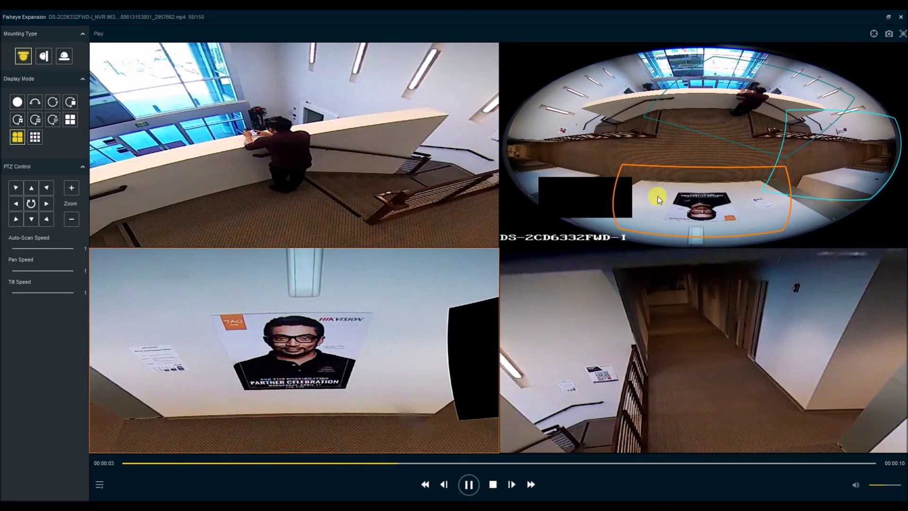
pyautogui.click(610, 148)
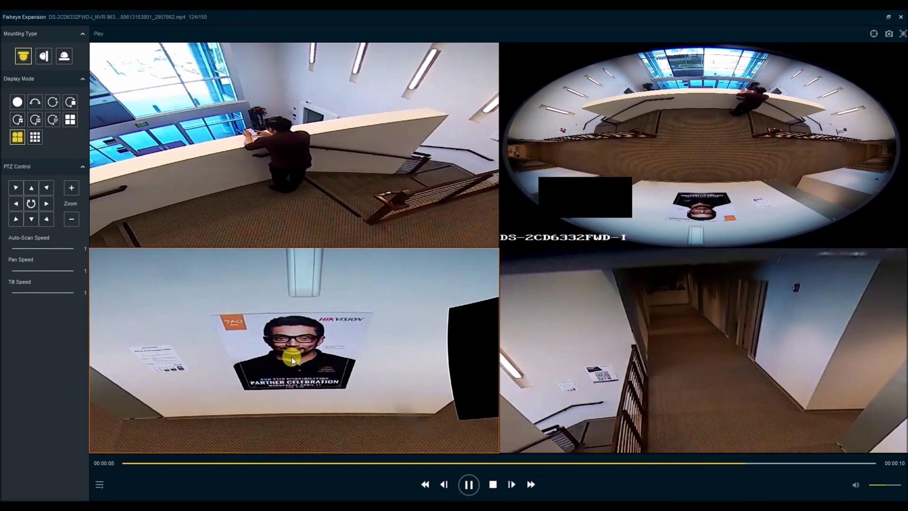
# Enlarge the poster view full-screen, zoom in and out, and pan it right.
pyautogui.scroll(2, 290, 362)
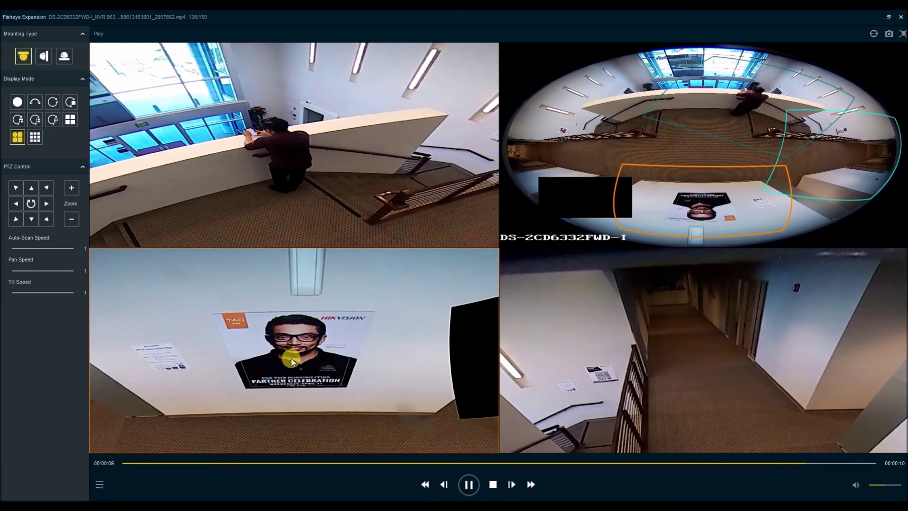
pyautogui.scroll(4, 291, 362)
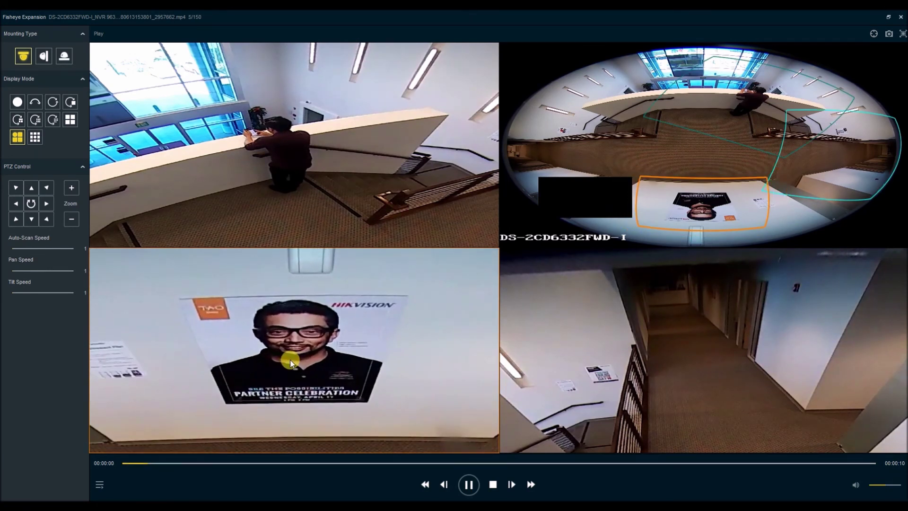
pyautogui.doubleClick(291, 362)
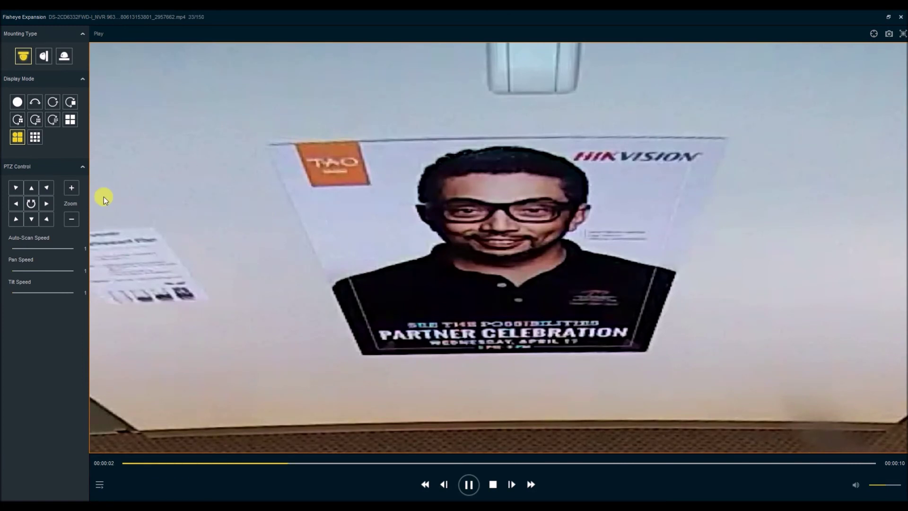
pyautogui.click(72, 189)
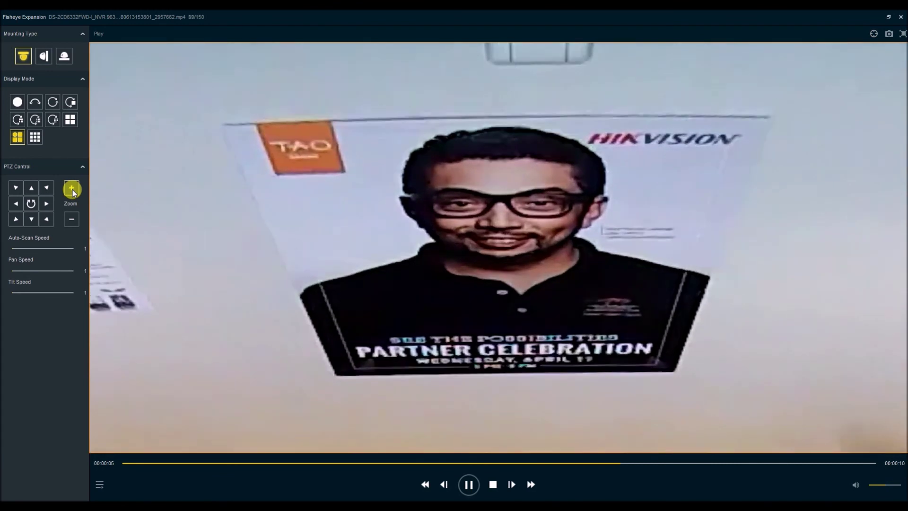
pyautogui.click(72, 219)
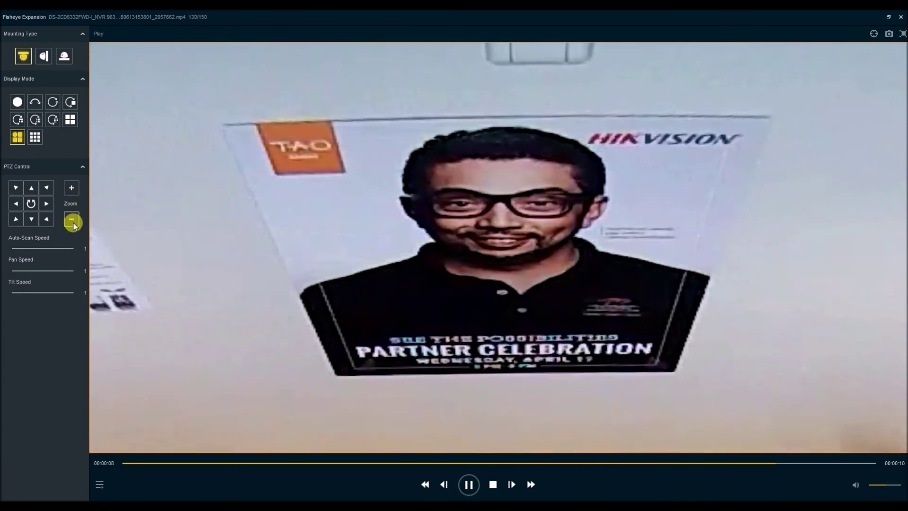
pyautogui.click(46, 204)
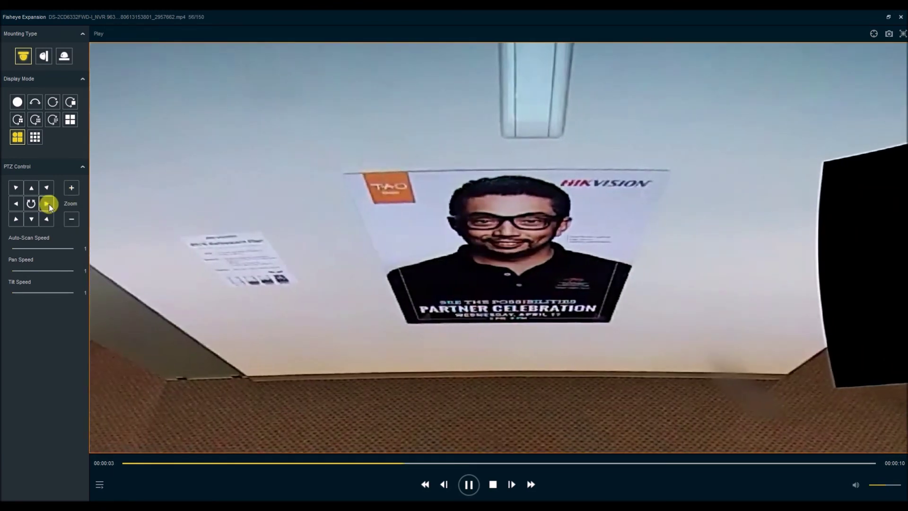
# Return to four panes and re-aim the bottom views toward the poster and the counter and staircase.
pyautogui.doubleClick(339, 210)
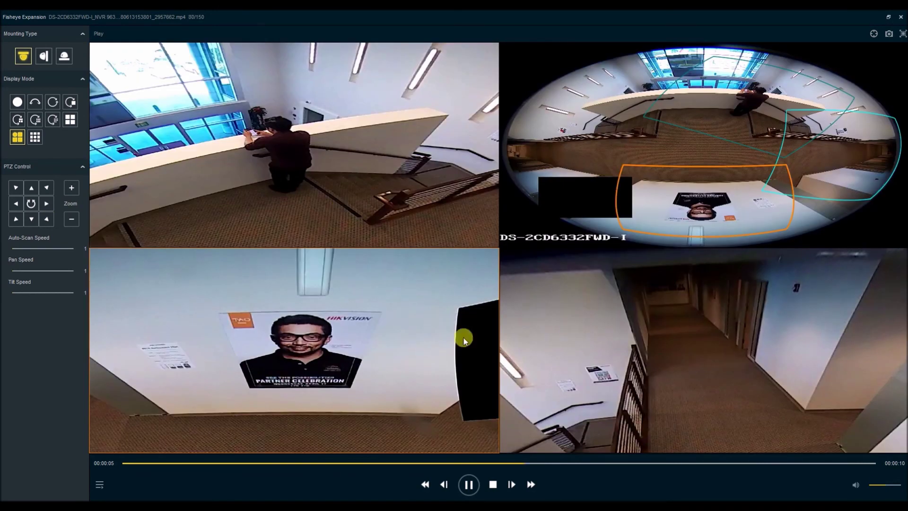
pyautogui.moveTo(464, 338); pyautogui.dragTo(551, 300)
pyautogui.click(602, 359)
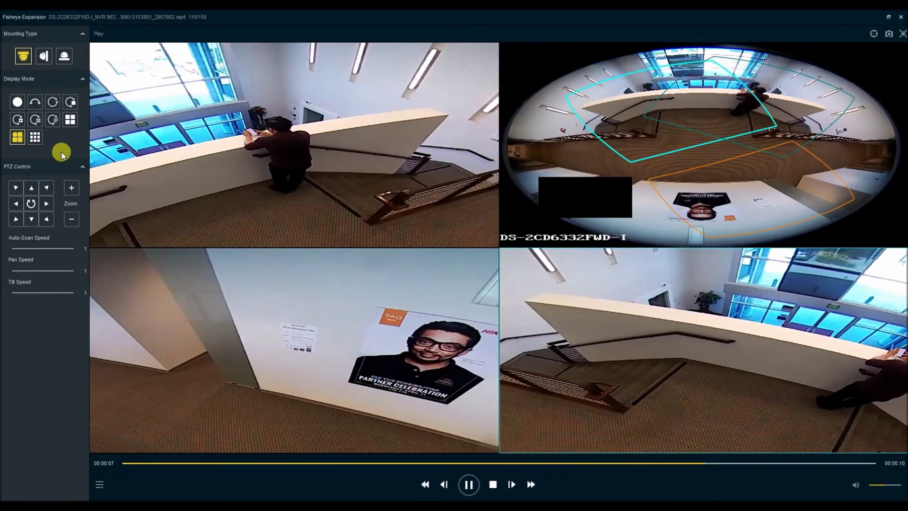
# Try the 3x3 and 2x2 modes, then settle on the 180° dual-panorama display.
pyautogui.click(36, 140)
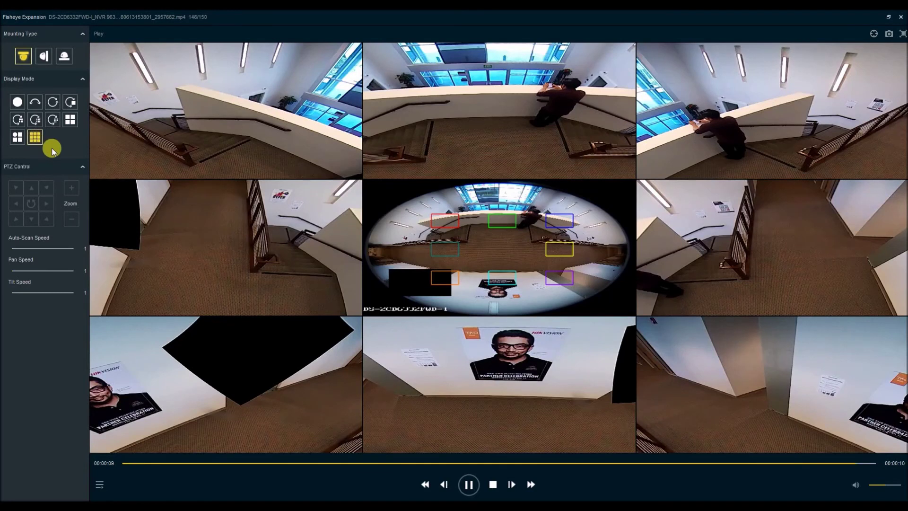
pyautogui.click(69, 122)
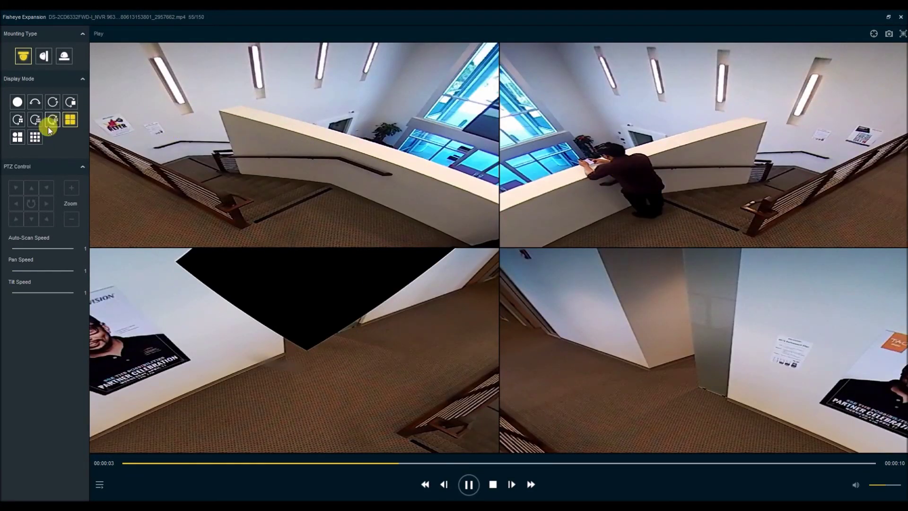
pyautogui.click(34, 105)
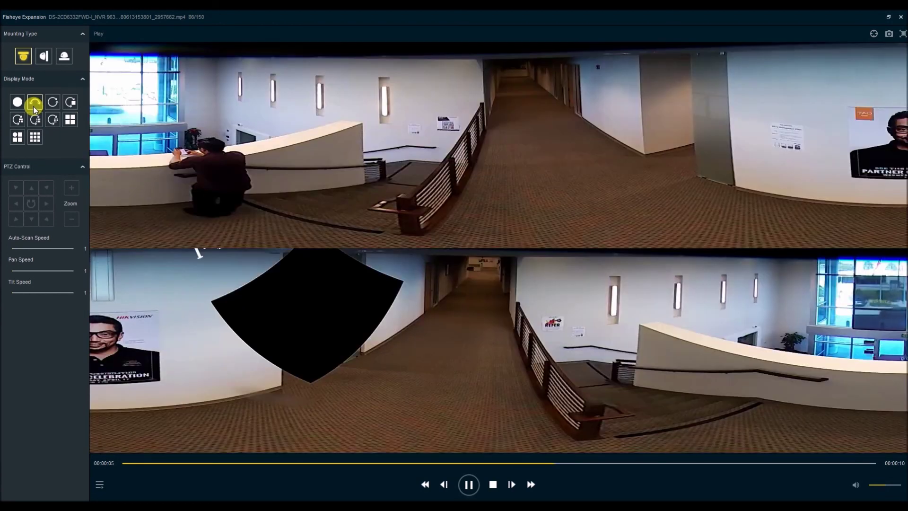